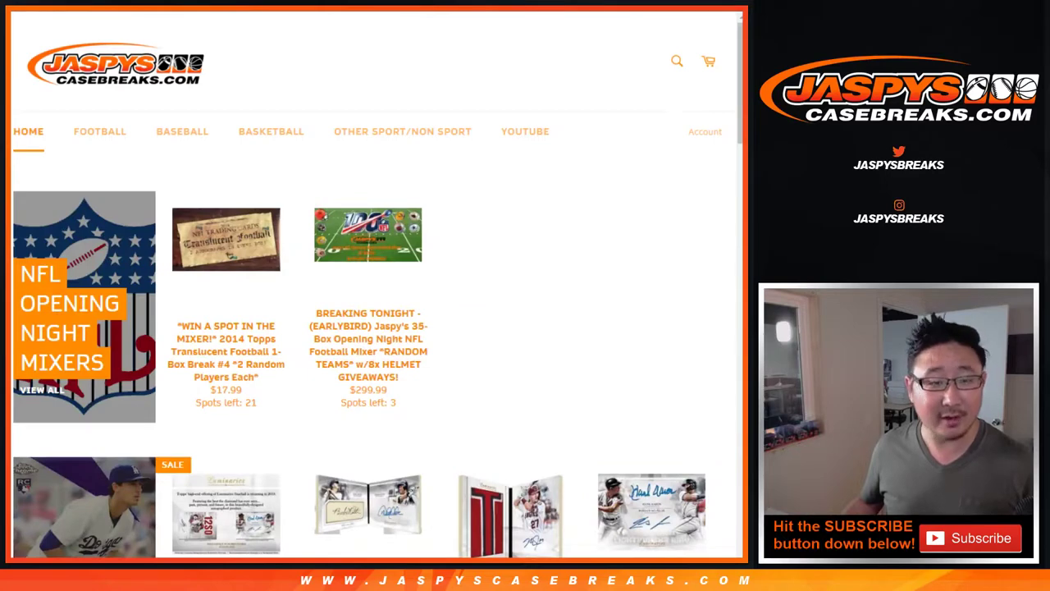
- Highlight the break number #4 in the store's product title
{"action": "left_click_drag", "start_coordinate": [420, 338], "coordinate": [375, 338]}
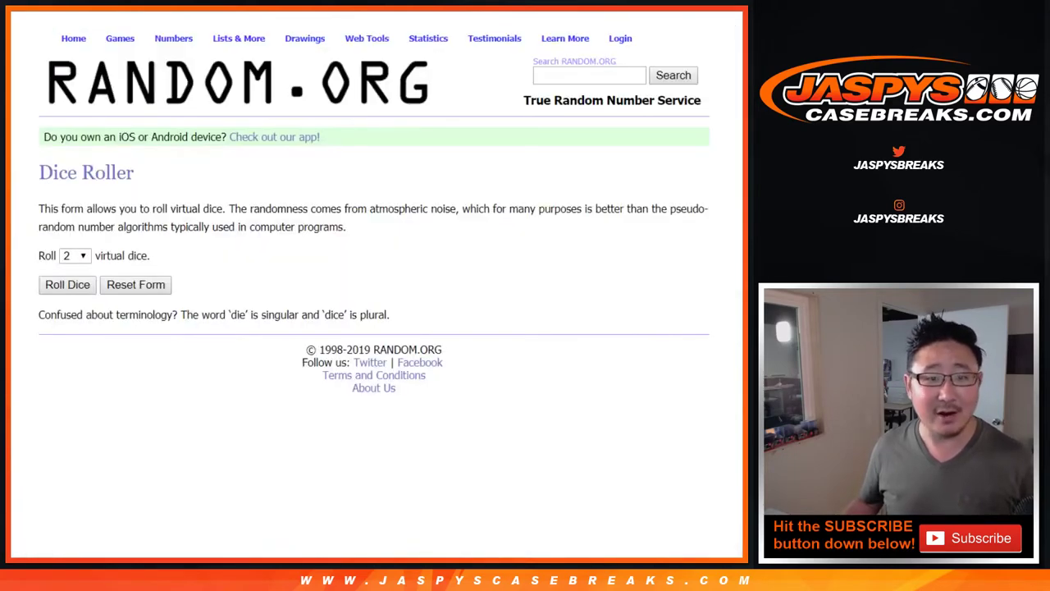
- Duplicate the customer names in the List Randomizer box so the list appears twice
{"action": "key", "text": "ctrl+a"}
{"action": "key", "text": "ctrl+c"}
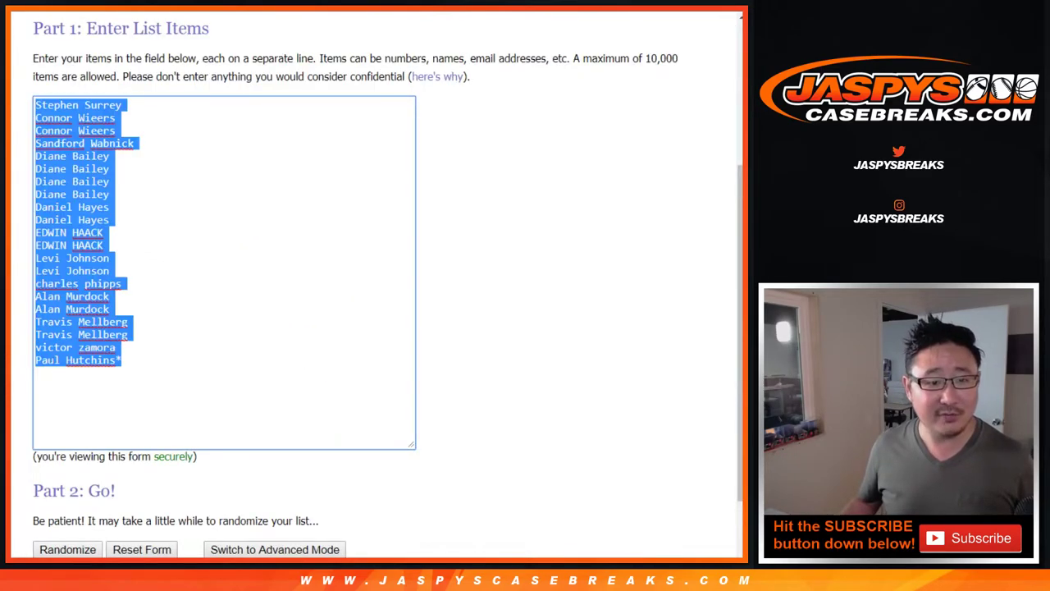
{"action": "key", "text": "Right"}
{"action": "key", "text": "ctrl+v"}
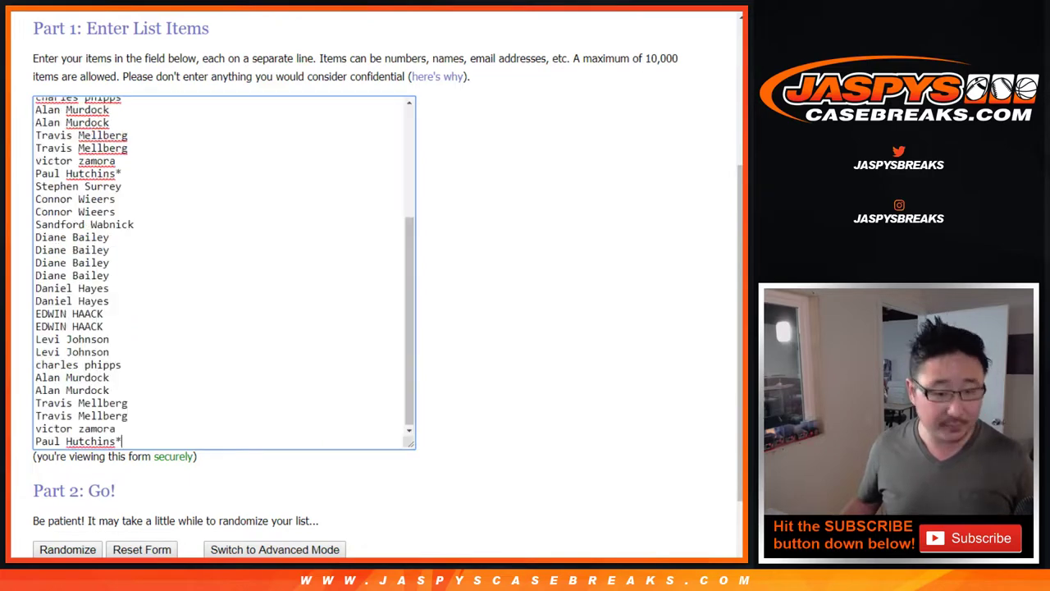
{"action": "key", "text": "ctrl+Home"}
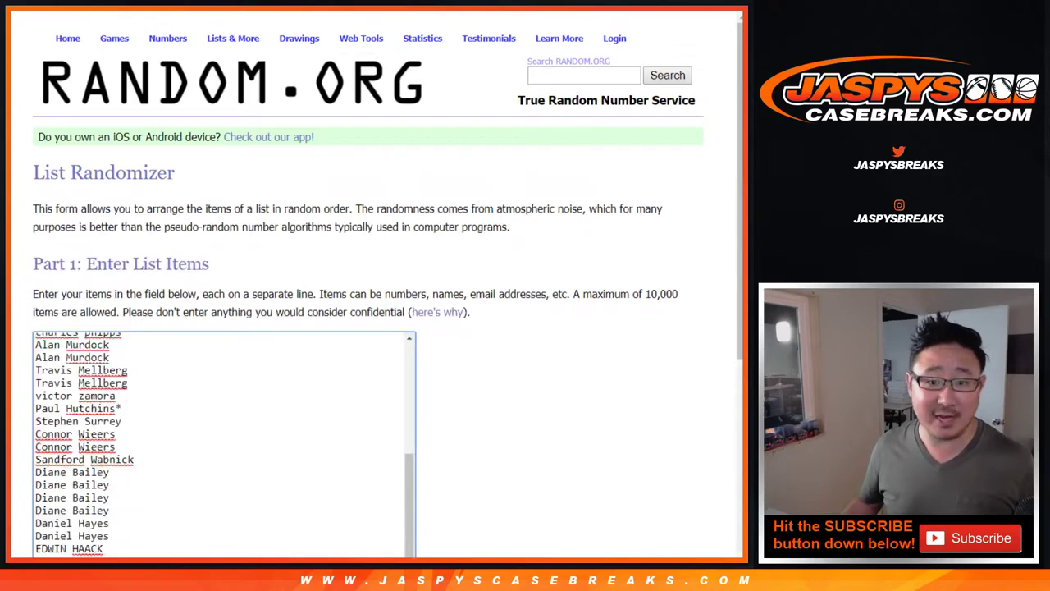
- Randomize the customer names, reshuffle up to 12 rounds, and select the final order
{"action": "scroll", "coordinate": [369, 328], "scroll_direction": "down", "scroll_amount": 3}
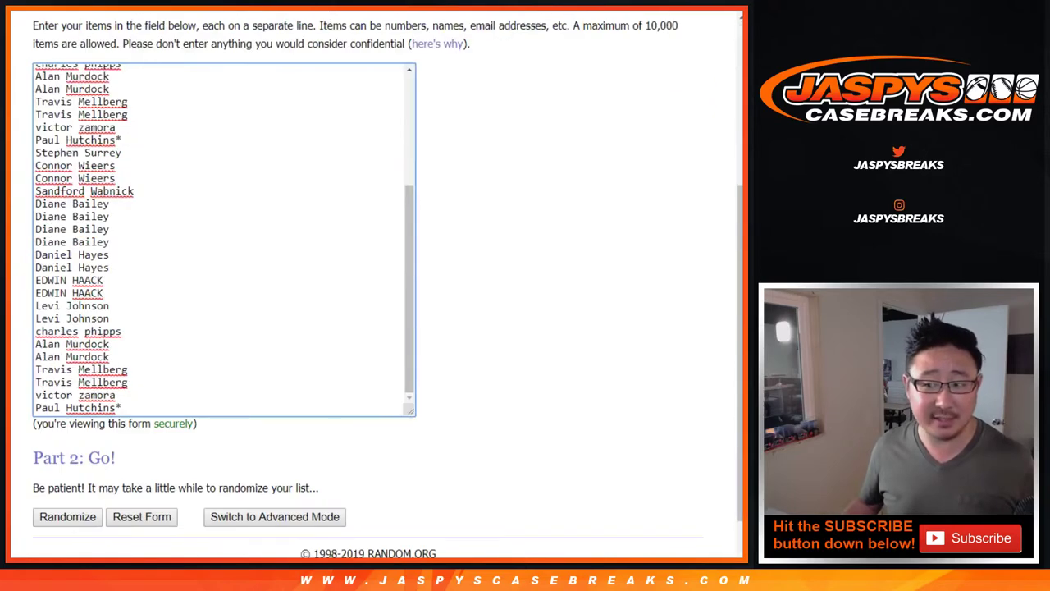
{"action": "left_click", "coordinate": [67, 517]}
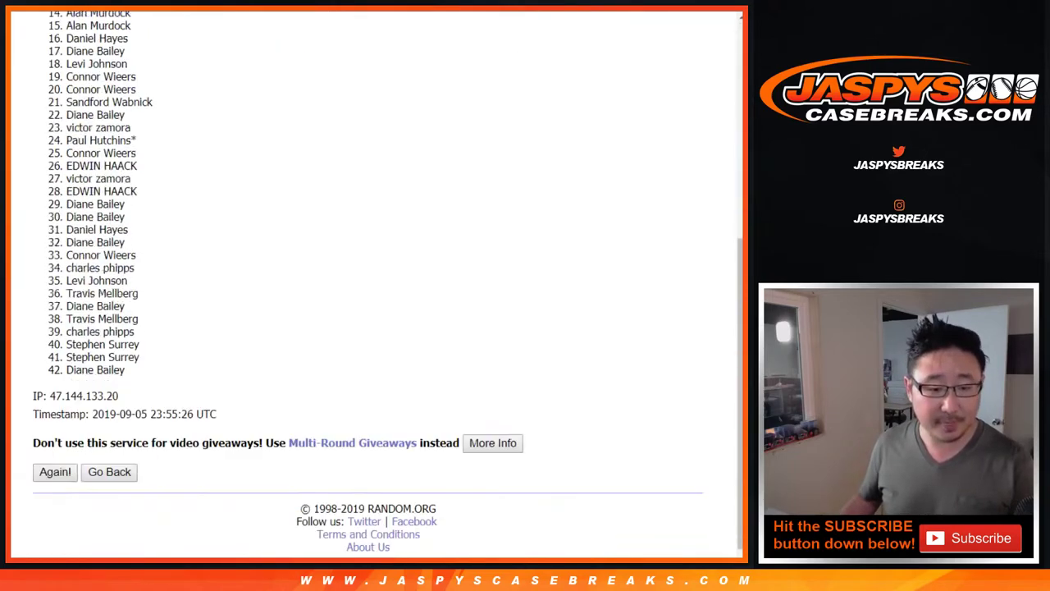
{"action": "left_click", "coordinate": [55, 462]}
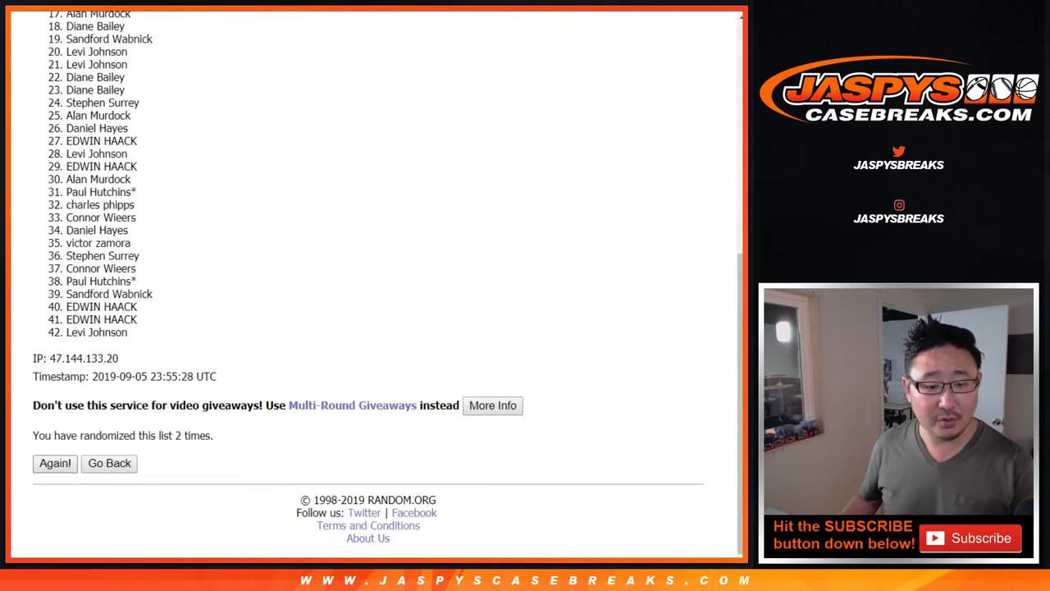
{"action": "left_click", "coordinate": [55, 463]}
{"action": "left_click", "coordinate": [55, 463]}
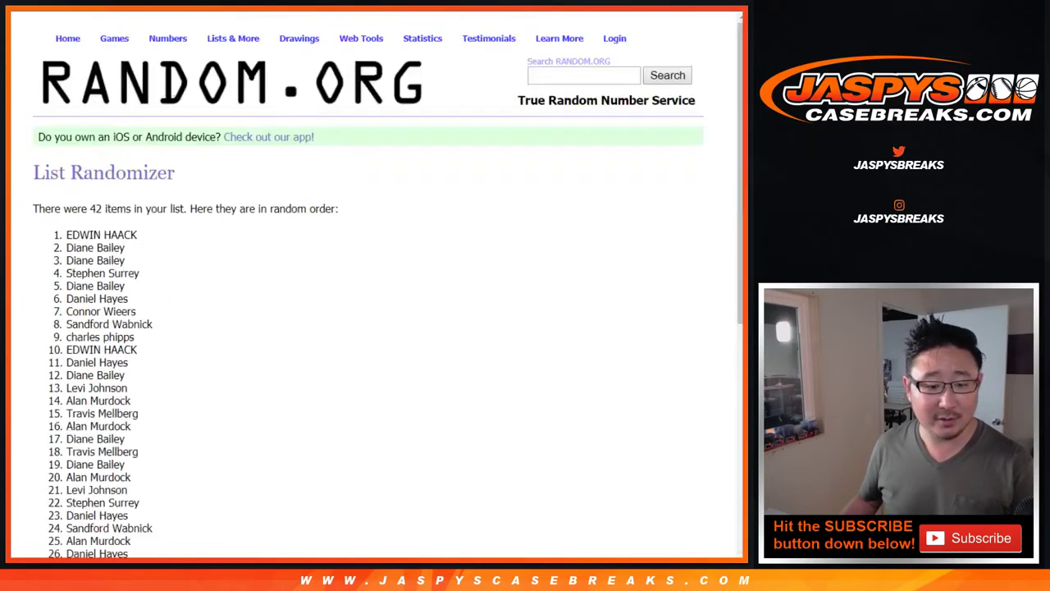
{"action": "left_click", "coordinate": [55, 463]}
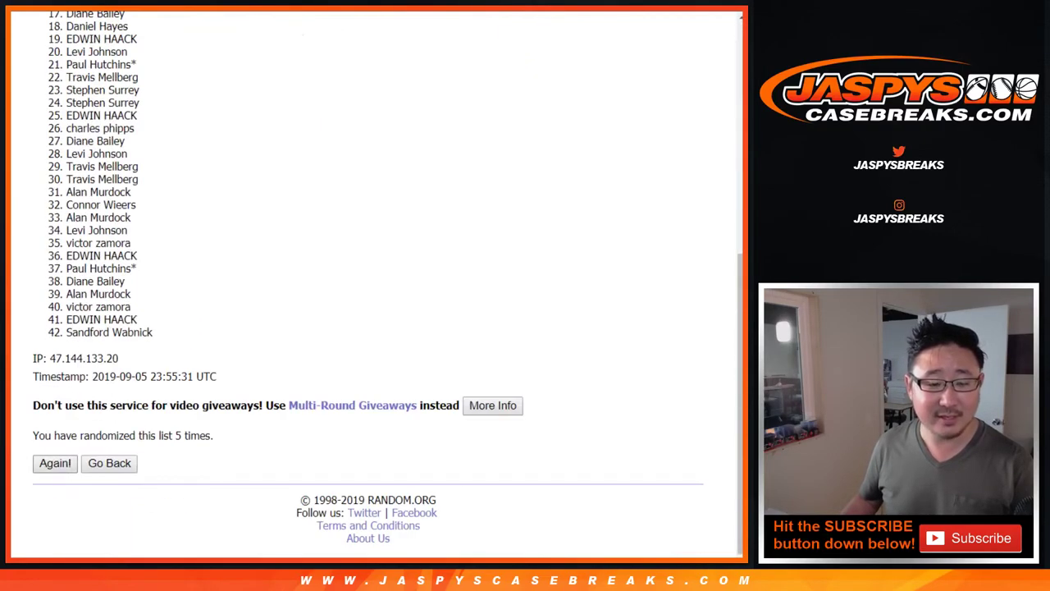
{"action": "left_click", "coordinate": [55, 463]}
{"action": "left_click", "coordinate": [55, 463]}
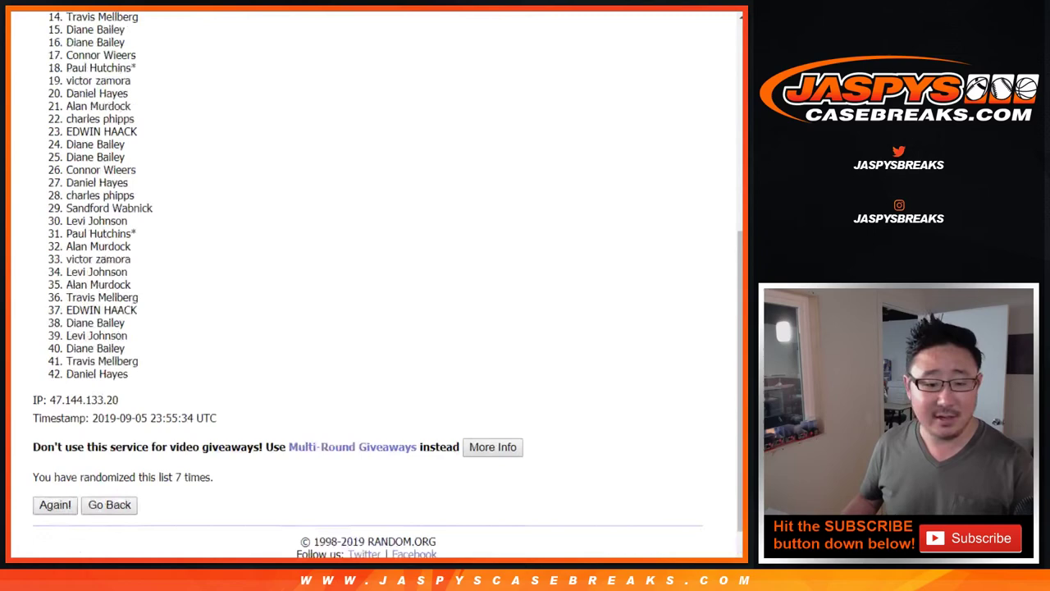
{"action": "left_click", "coordinate": [55, 463]}
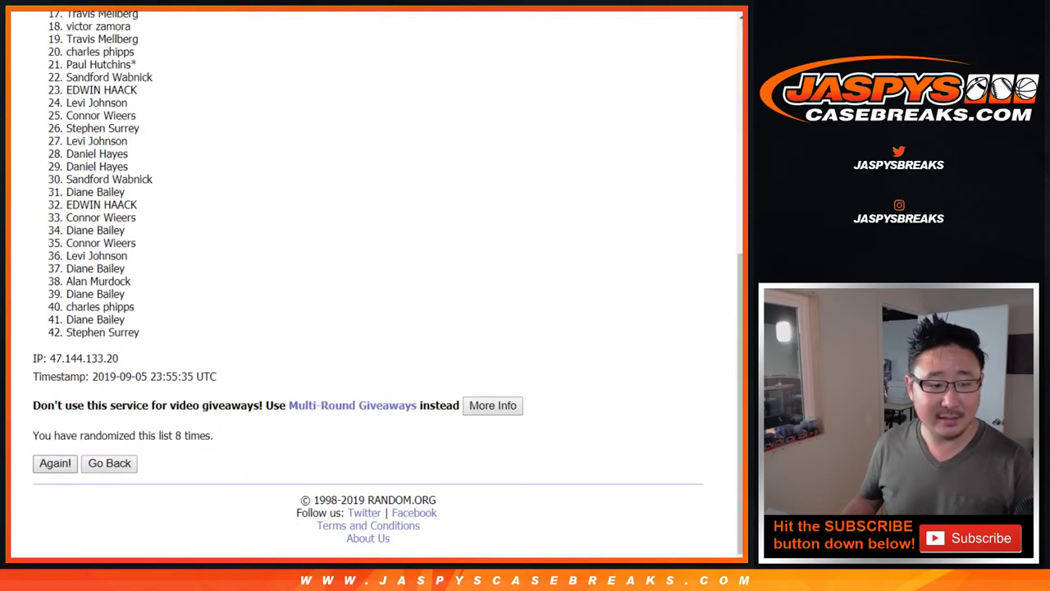
{"action": "left_click", "coordinate": [55, 463]}
{"action": "left_click", "coordinate": [55, 463]}
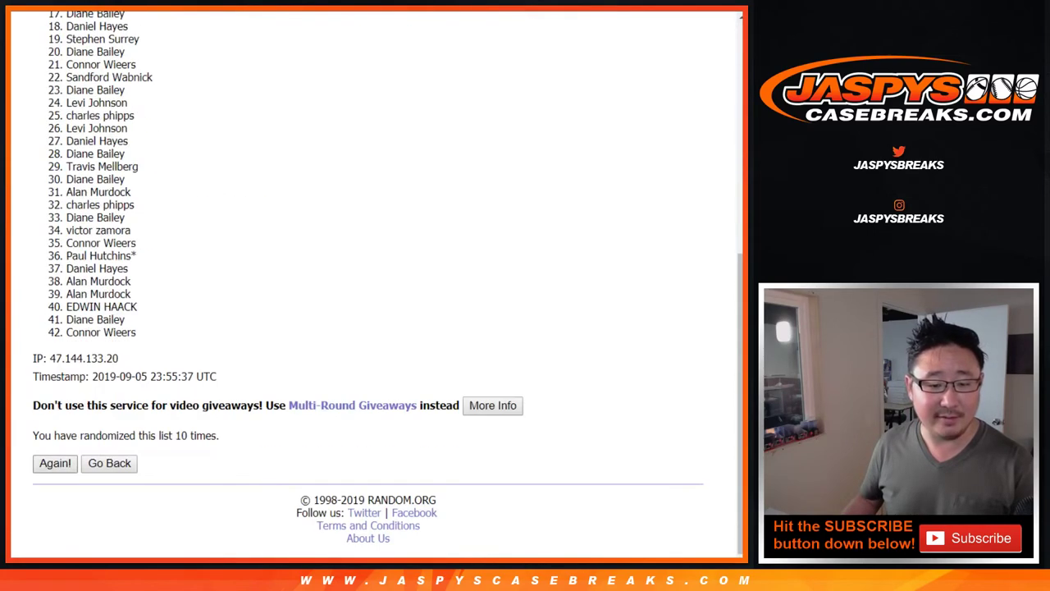
{"action": "left_click", "coordinate": [55, 463]}
{"action": "left_click", "coordinate": [55, 463]}
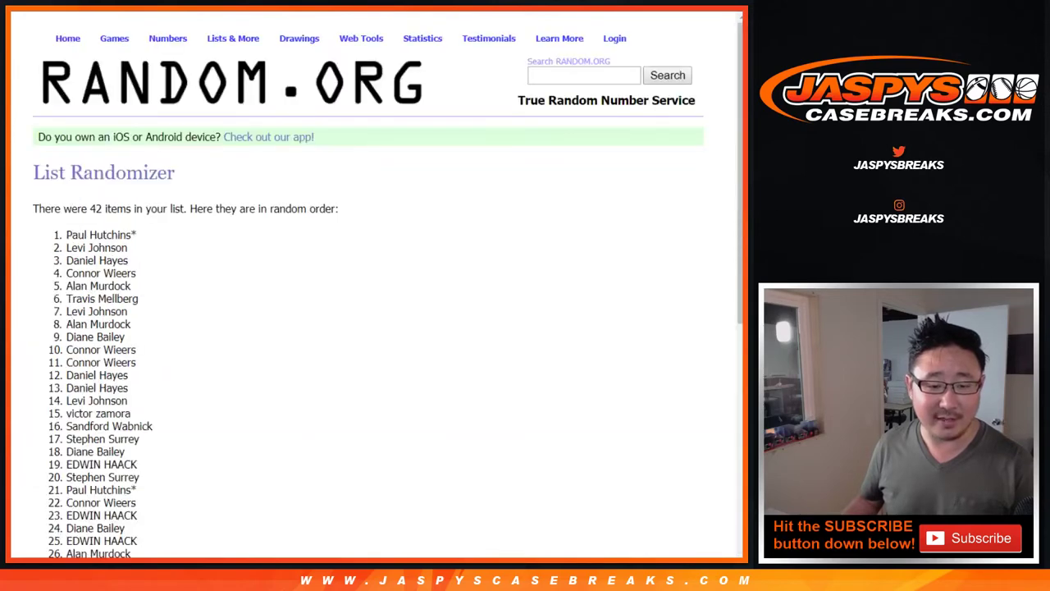
{"action": "scroll", "coordinate": [369, 288], "scroll_direction": "up", "scroll_amount": 15}
{"action": "mouse_move", "coordinate": [65, 237]}
{"action": "left_mouse_down"}
{"action": "mouse_move", "coordinate": [140, 554]}
{"action": "mouse_move", "coordinate": [138, 294]}
{"action": "mouse_move", "coordinate": [125, 333]}
{"action": "left_mouse_up"}
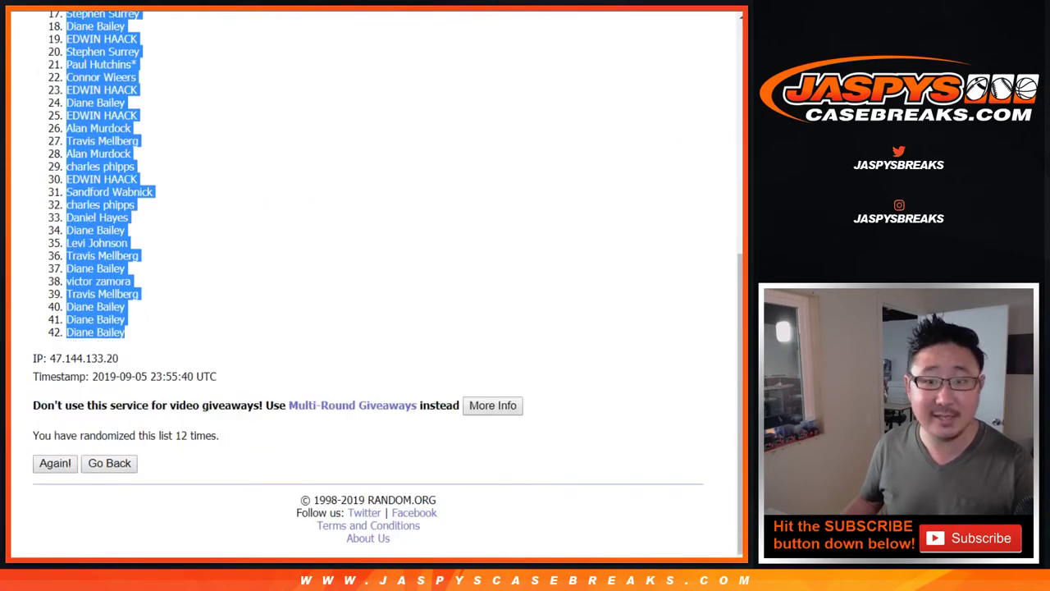
- Paste the randomized customer names into column A of the break spreadsheet
{"action": "key", "text": "ctrl+c"}
{"action": "key", "text": "alt+Tab"}
{"action": "right_click", "coordinate": [93, 120]}
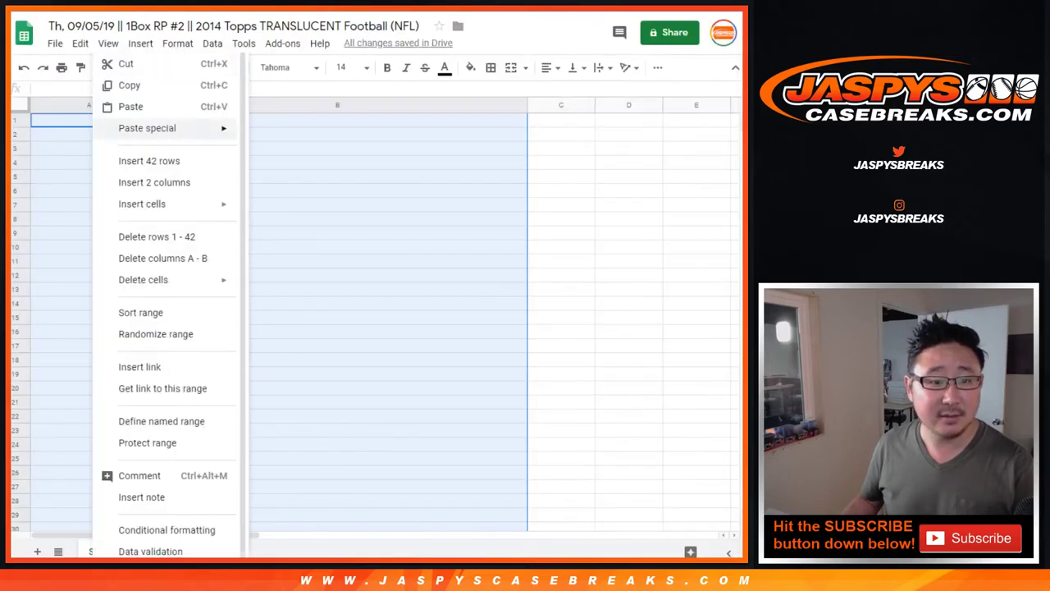
{"action": "left_click", "coordinate": [130, 106]}
- Shuffle the 42 players and teams 12 times and select the numbered list 1–42
{"action": "key", "text": "alt+Tab"}
{"action": "key", "text": "ctrl+Tab"}
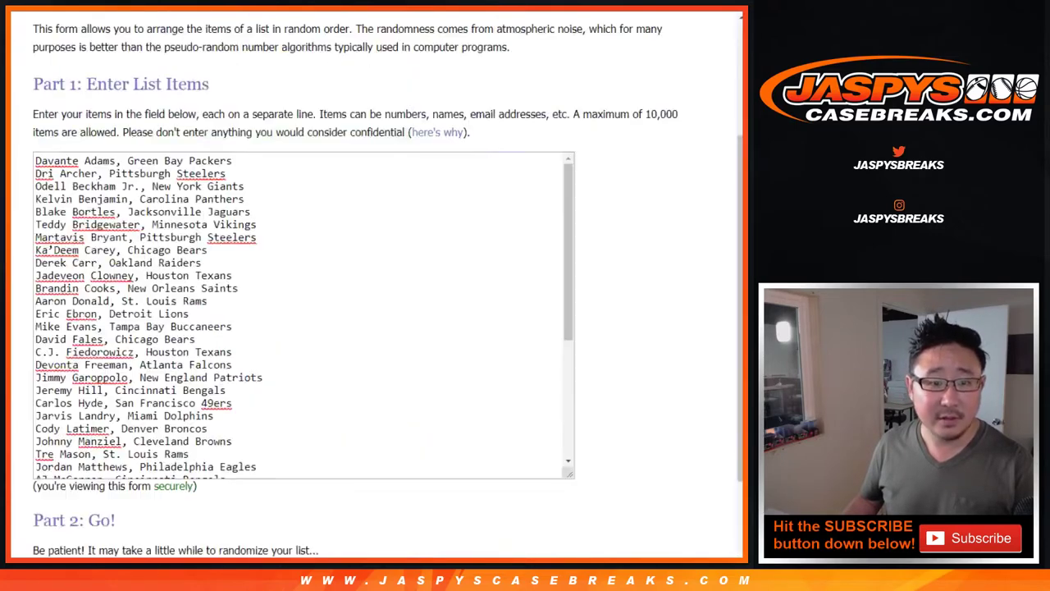
{"action": "scroll", "coordinate": [369, 287], "scroll_direction": "down", "scroll_amount": 1}
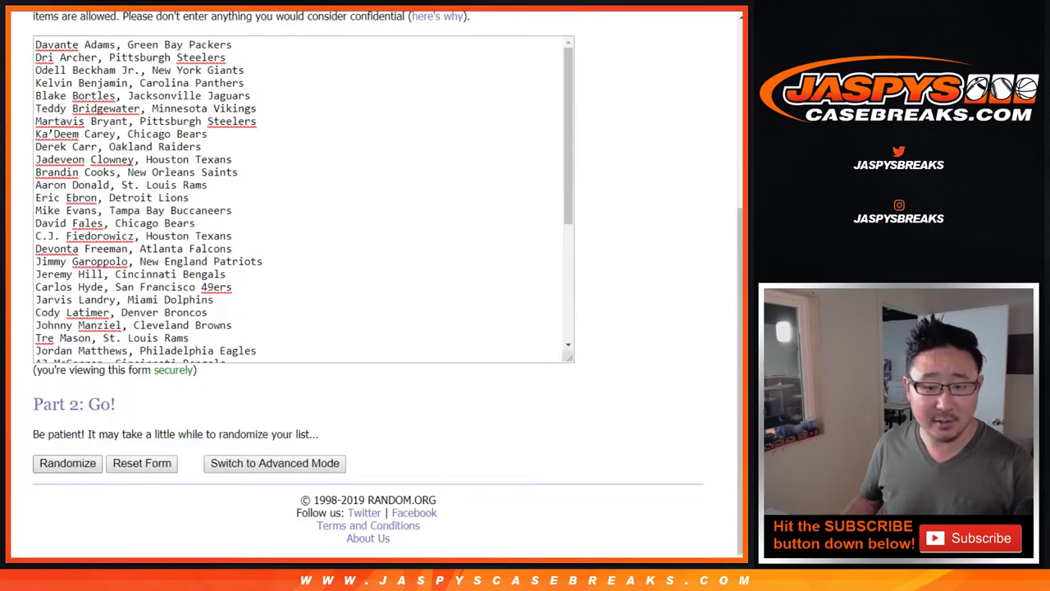
{"action": "left_click", "coordinate": [67, 463]}
{"action": "left_click", "coordinate": [55, 463]}
{"action": "scroll", "coordinate": [370, 287], "scroll_direction": "down", "scroll_amount": 10}
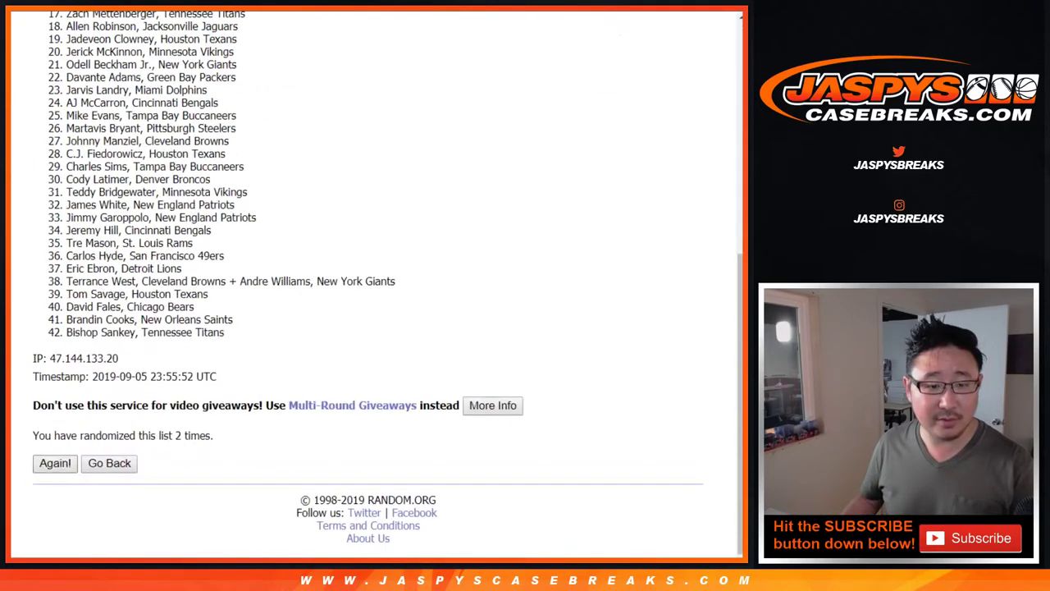
{"action": "left_click", "coordinate": [55, 463]}
{"action": "left_click", "coordinate": [54, 463]}
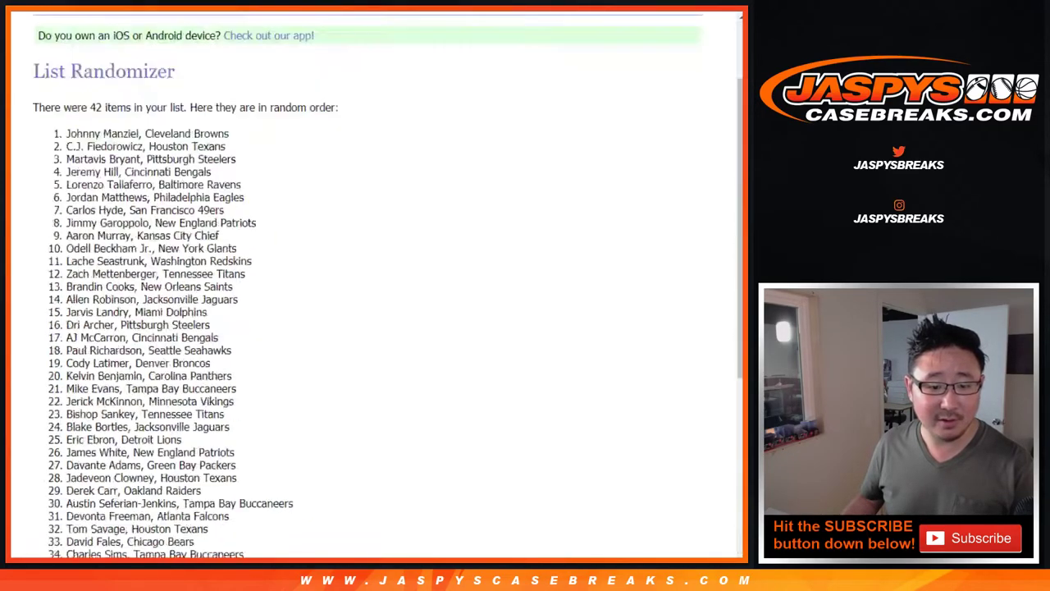
{"action": "left_click", "coordinate": [55, 462]}
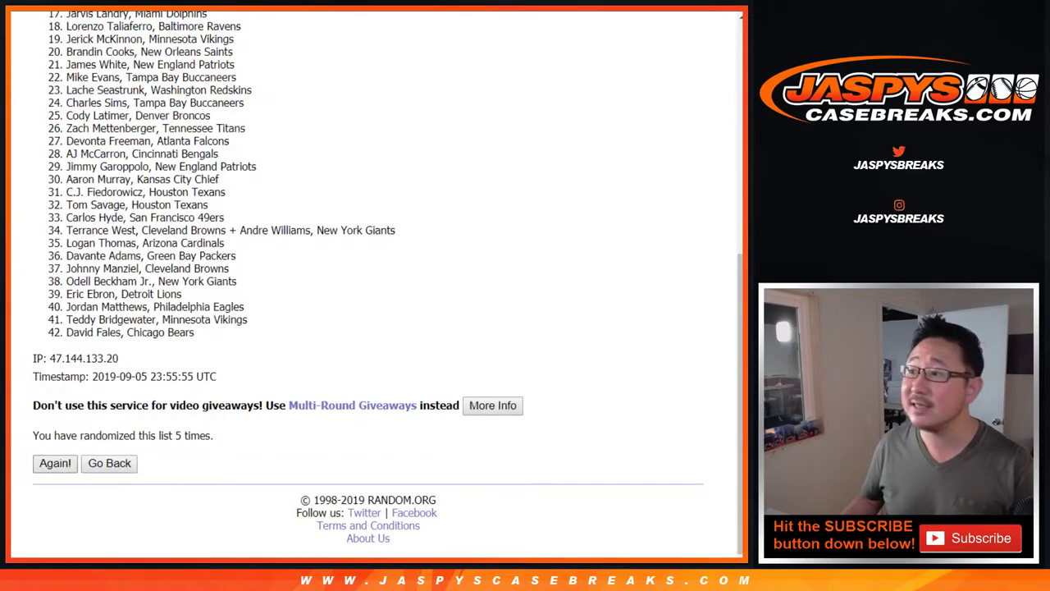
{"action": "left_click", "coordinate": [55, 463]}
{"action": "left_click", "coordinate": [55, 462]}
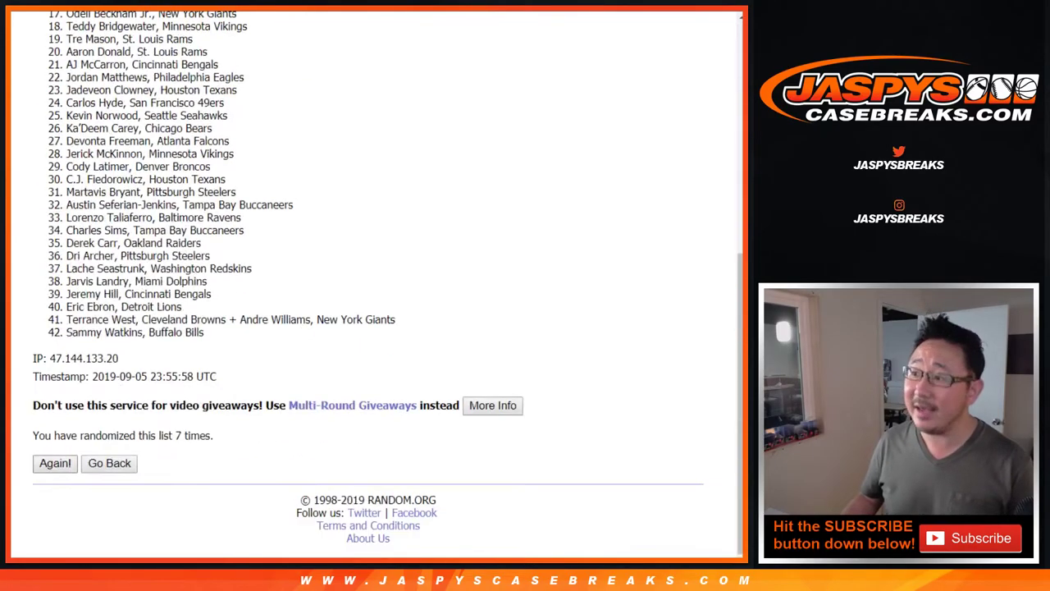
{"action": "left_click", "coordinate": [55, 463]}
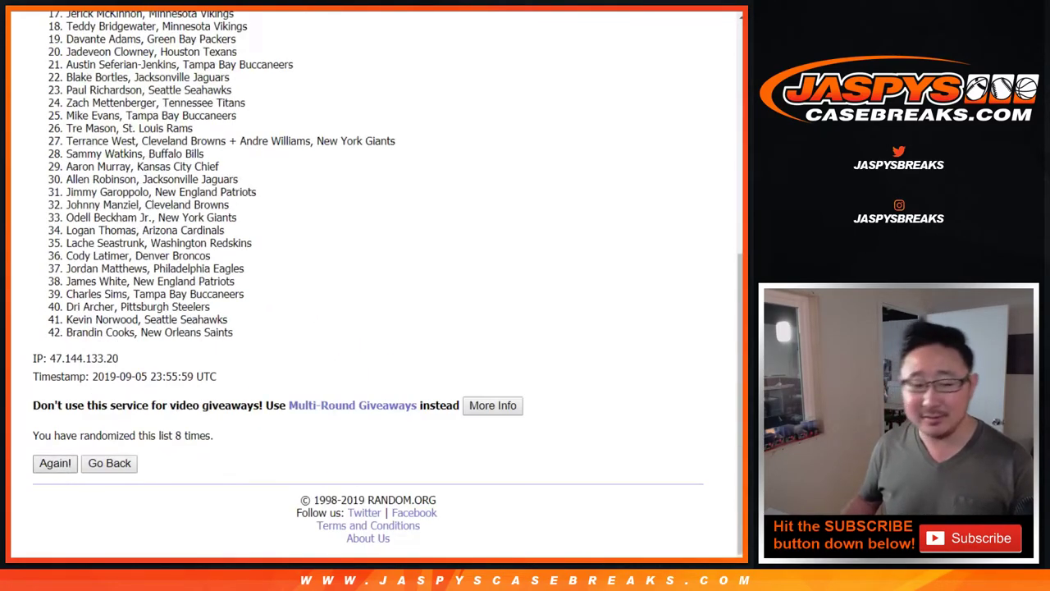
{"action": "left_click", "coordinate": [55, 463]}
{"action": "left_click", "coordinate": [55, 463]}
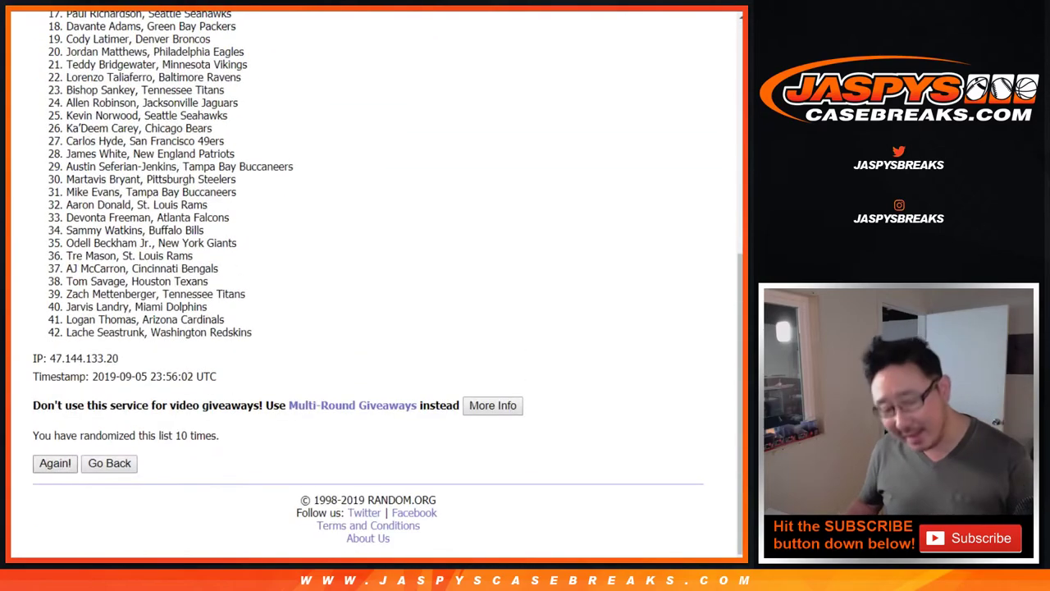
{"action": "left_click", "coordinate": [55, 463]}
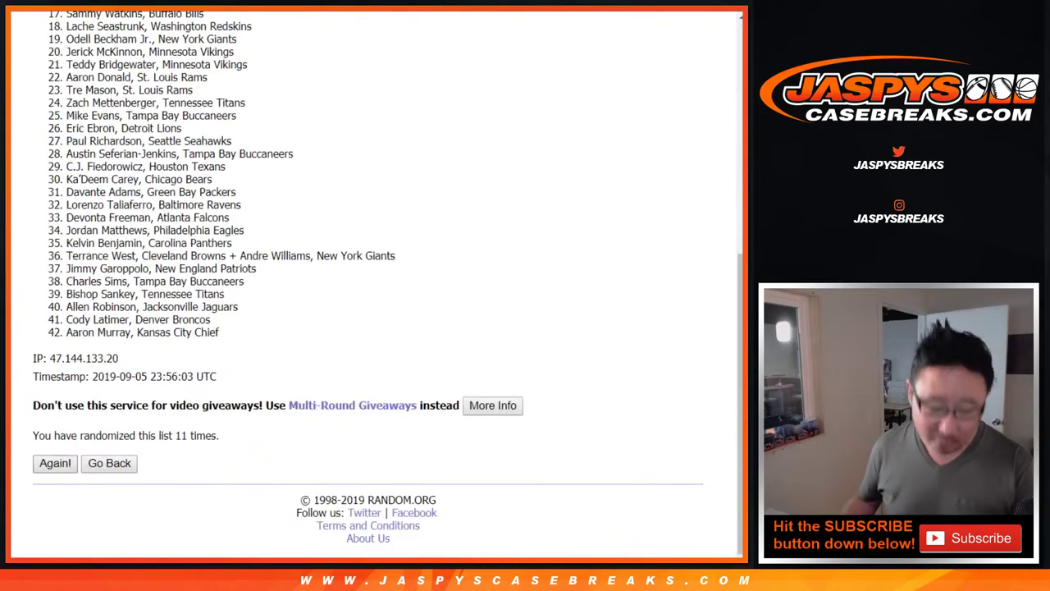
{"action": "left_click", "coordinate": [55, 463]}
{"action": "scroll", "coordinate": [369, 287], "scroll_direction": "up", "scroll_amount": 10}
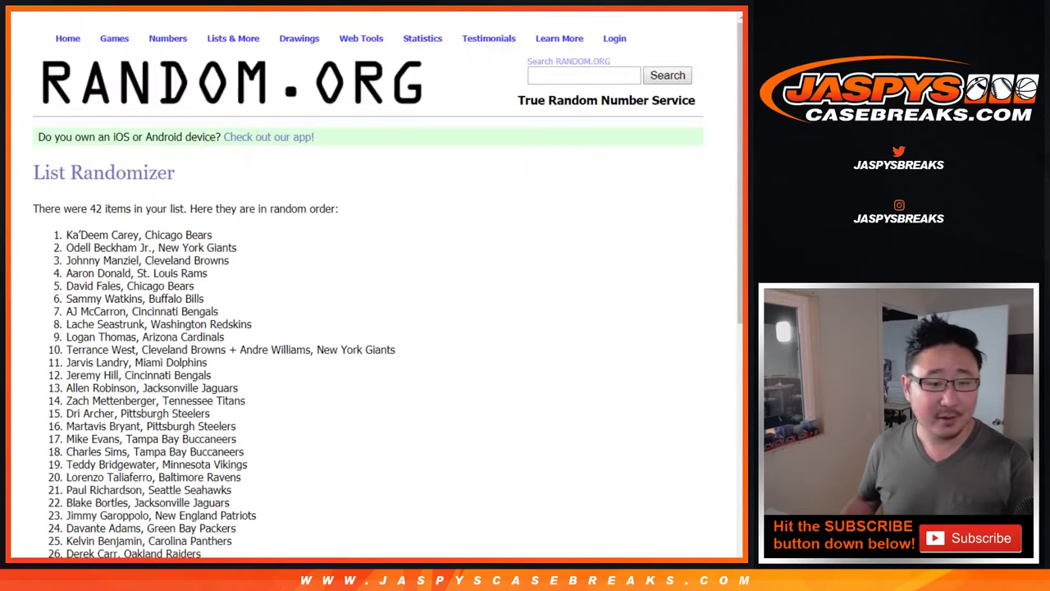
{"action": "mouse_move", "coordinate": [66, 234]}
{"action": "left_mouse_down"}
{"action": "mouse_move", "coordinate": [247, 515]}
{"action": "mouse_move", "coordinate": [226, 321]}
{"action": "mouse_move", "coordinate": [234, 333]}
{"action": "left_mouse_up"}
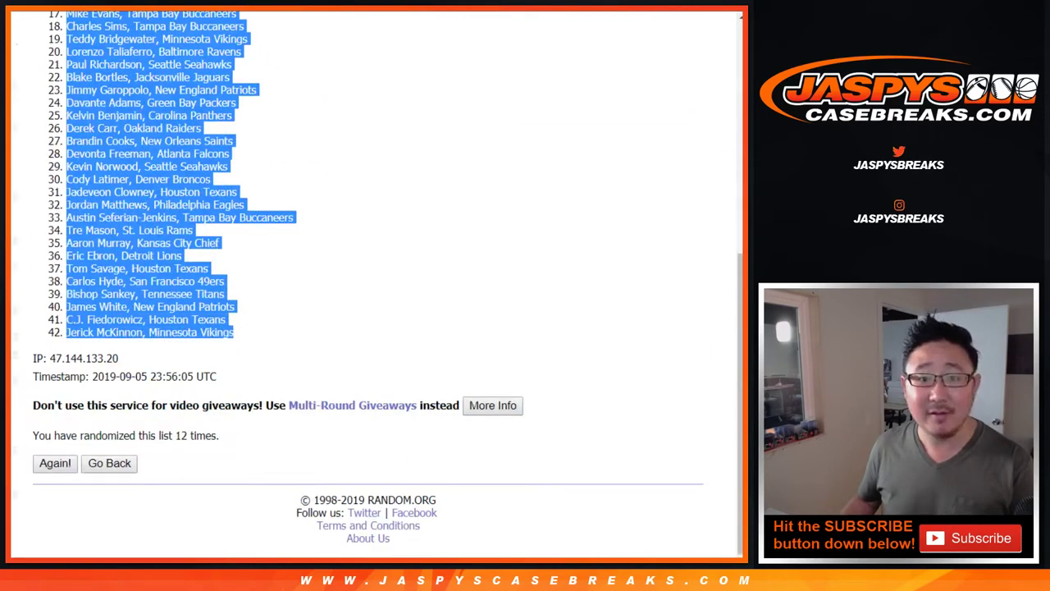
- Paste the randomized player list into column B starting at B1
{"action": "key", "text": "ctrl+c"}
{"action": "key", "text": "alt+Tab"}
{"action": "left_click", "coordinate": [182, 120]}
{"action": "right_click", "coordinate": [182, 120]}
{"action": "left_click", "coordinate": [205, 125]}
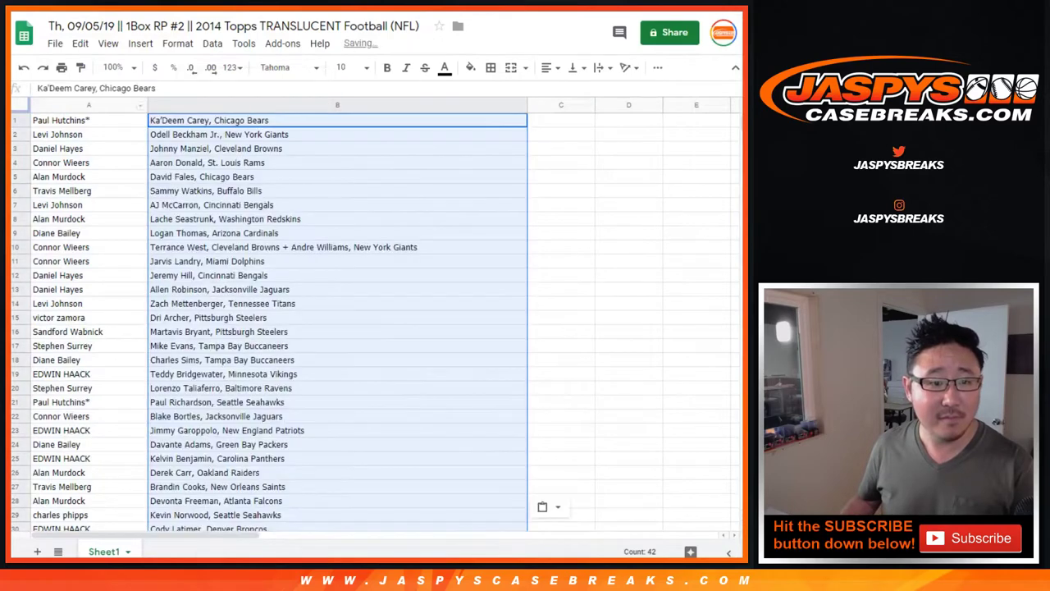
- Zoom the sheet to 150%, auto-fit columns A and B, then zoom to 125%
{"action": "left_click", "coordinate": [19, 105]}
{"action": "left_click", "coordinate": [115, 67]}
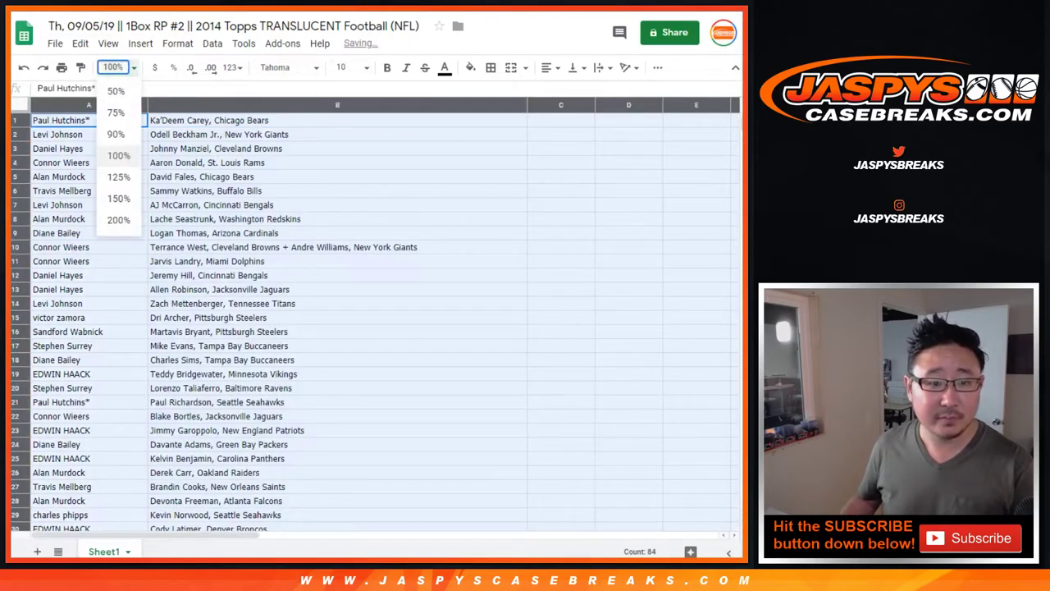
{"action": "left_click", "coordinate": [118, 198]}
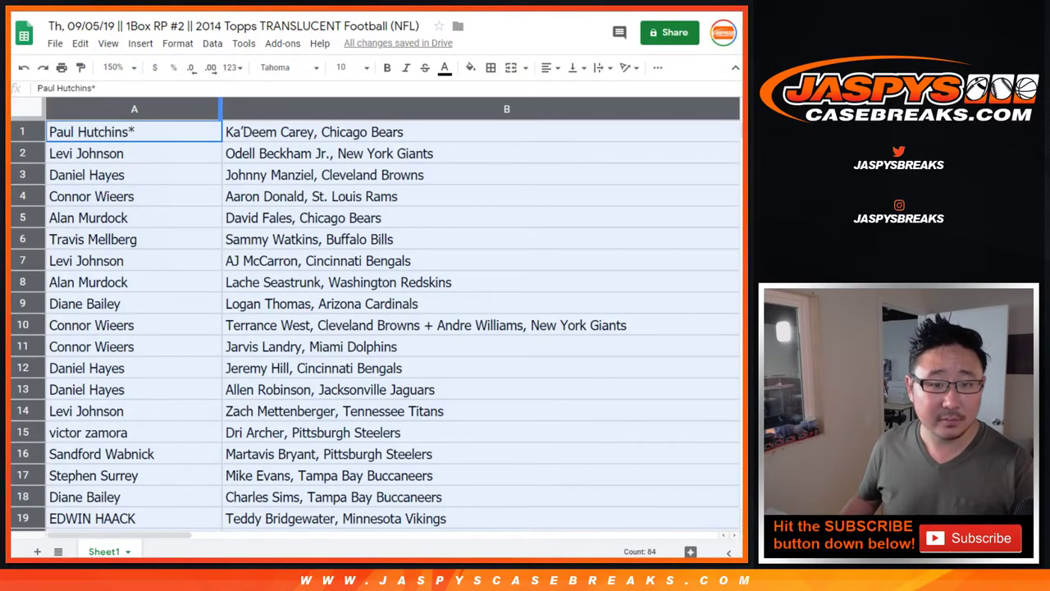
{"action": "double_click", "coordinate": [220, 108]}
{"action": "left_click", "coordinate": [115, 67]}
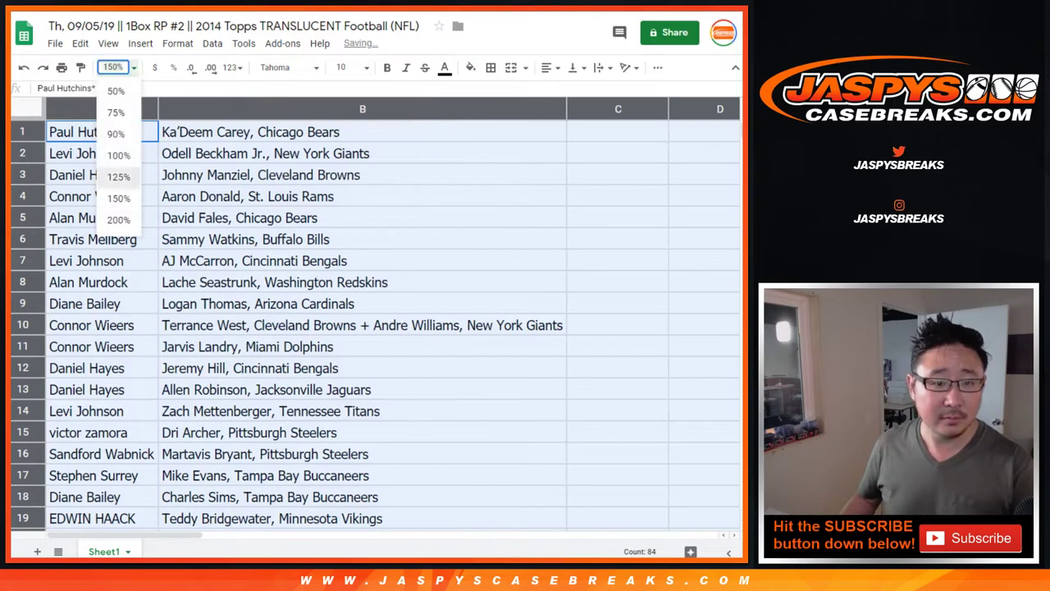
{"action": "left_click", "coordinate": [118, 177]}
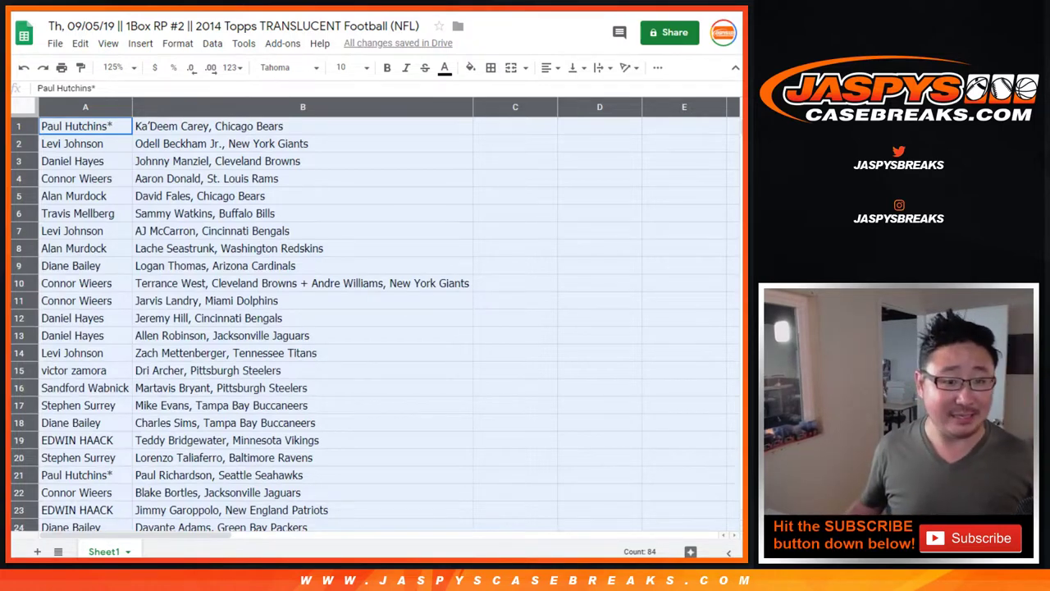
- Select the customer-player pairs, rows 1–22 and then row 23 to the last row
{"action": "left_click", "coordinate": [220, 144]}
{"action": "left_click", "coordinate": [85, 126]}
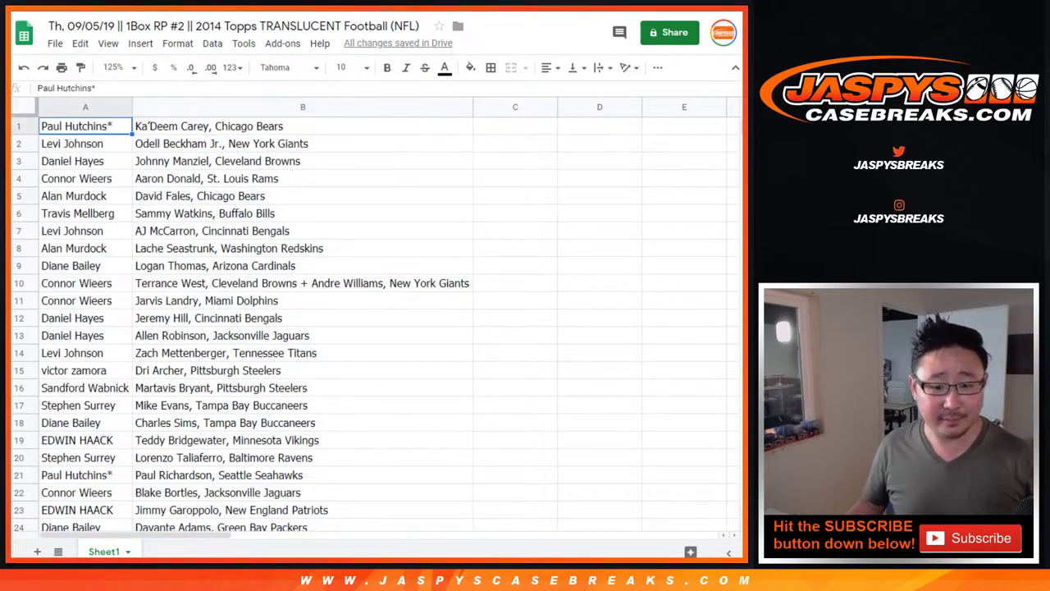
{"action": "left_click", "coordinate": [303, 492], "text": "shift"}
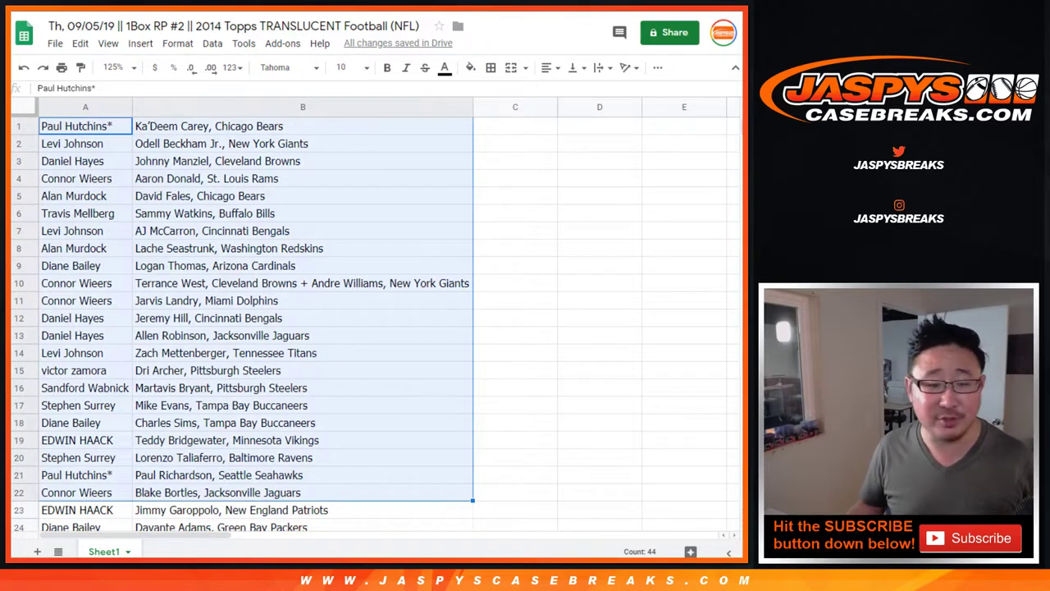
{"action": "scroll", "coordinate": [244, 324], "scroll_direction": "down", "scroll_amount": 10}
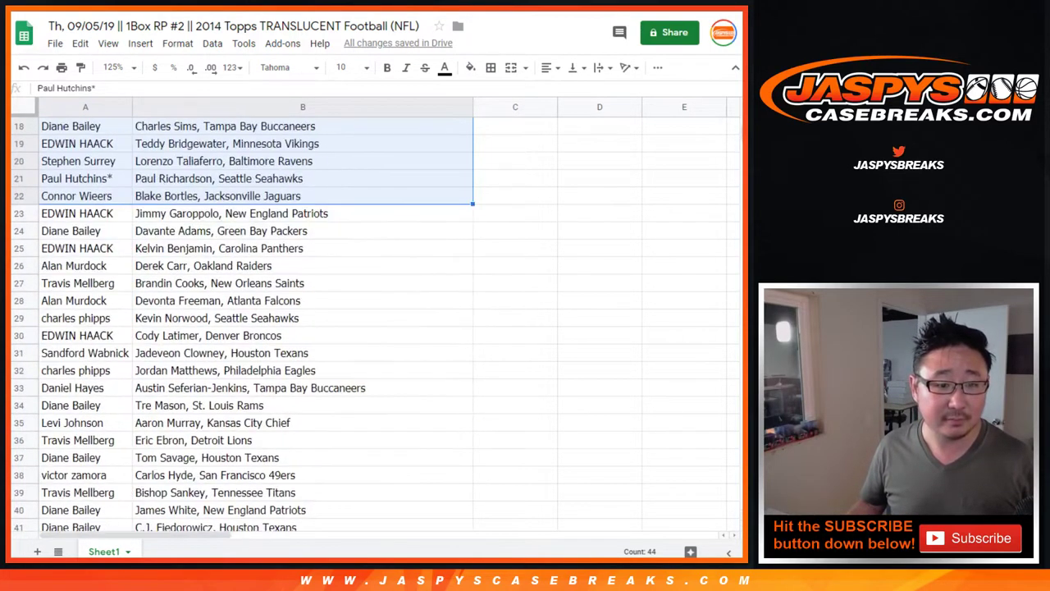
{"action": "left_click", "coordinate": [77, 161]}
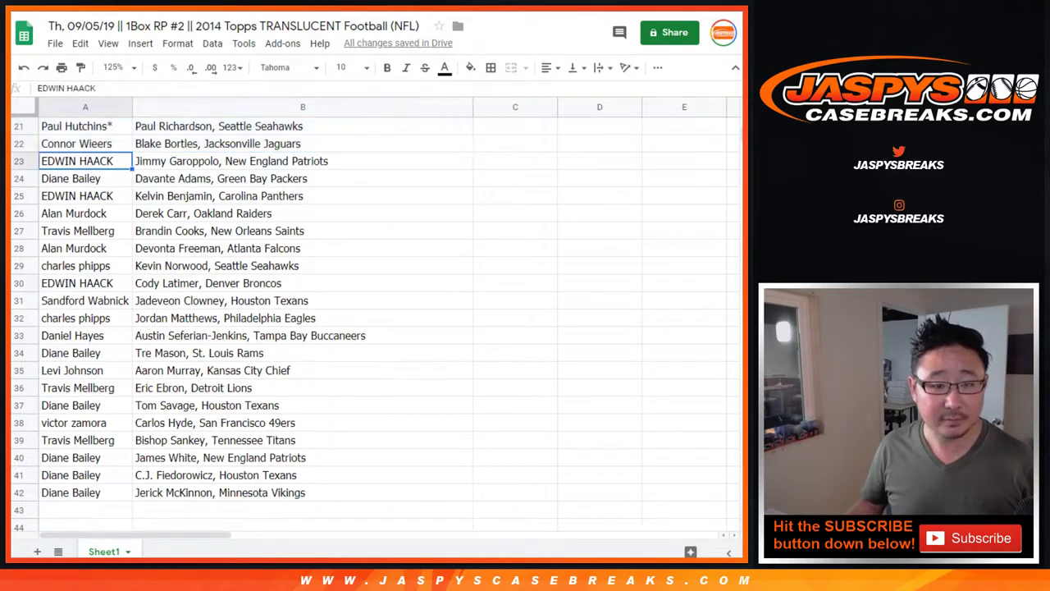
{"action": "key", "text": "ctrl+shift+Down"}
{"action": "key", "text": "shift+Right"}
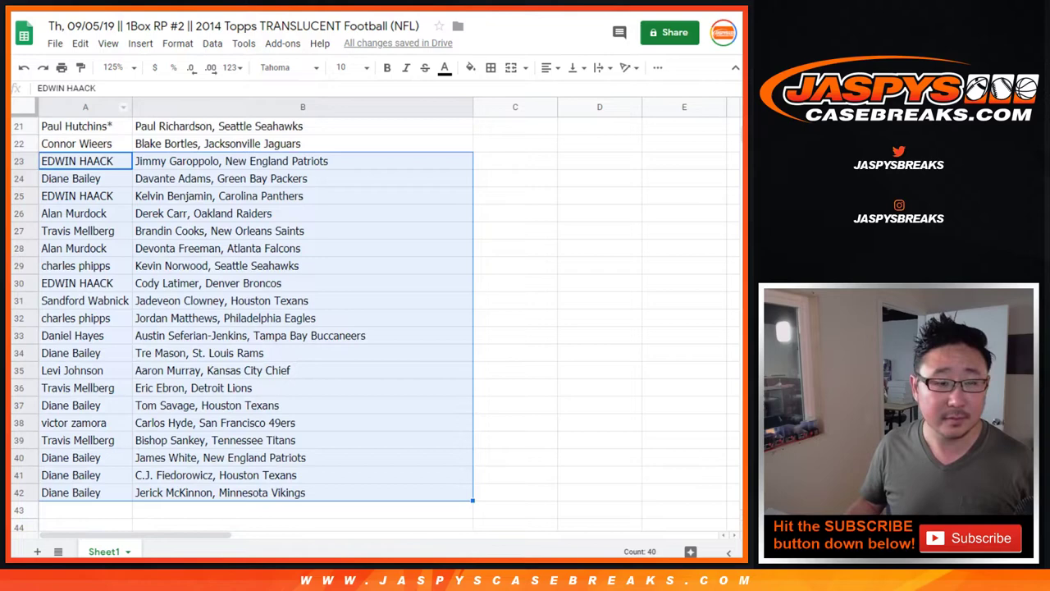
{"action": "scroll", "coordinate": [245, 325], "scroll_direction": "up", "scroll_amount": 10}
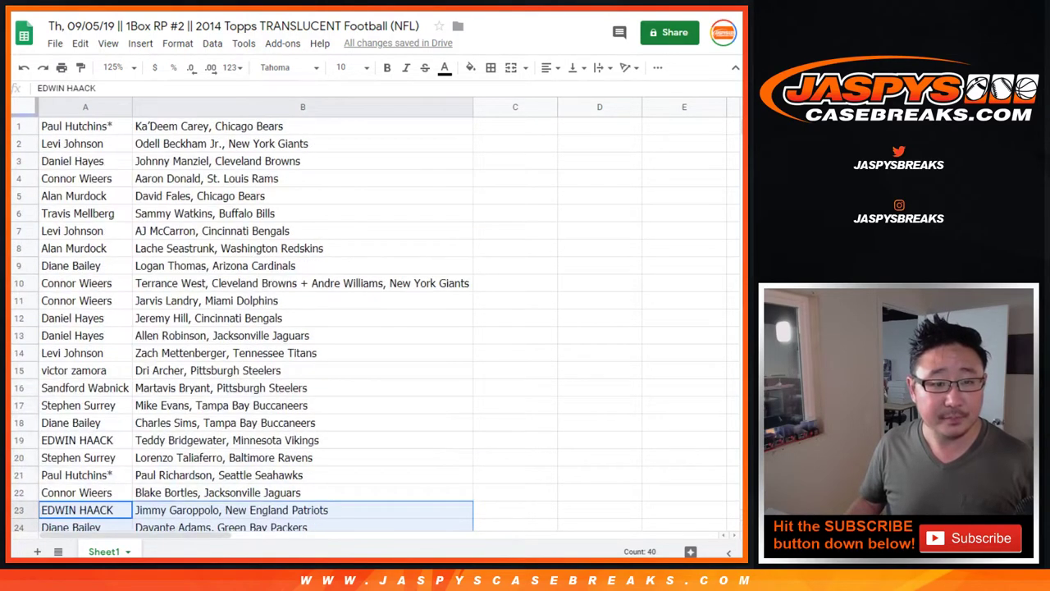
- Sort the sheet A to Z by customer name
{"action": "left_click", "coordinate": [123, 106]}
{"action": "left_click", "coordinate": [212, 42]}
{"action": "left_click", "coordinate": [242, 73]}
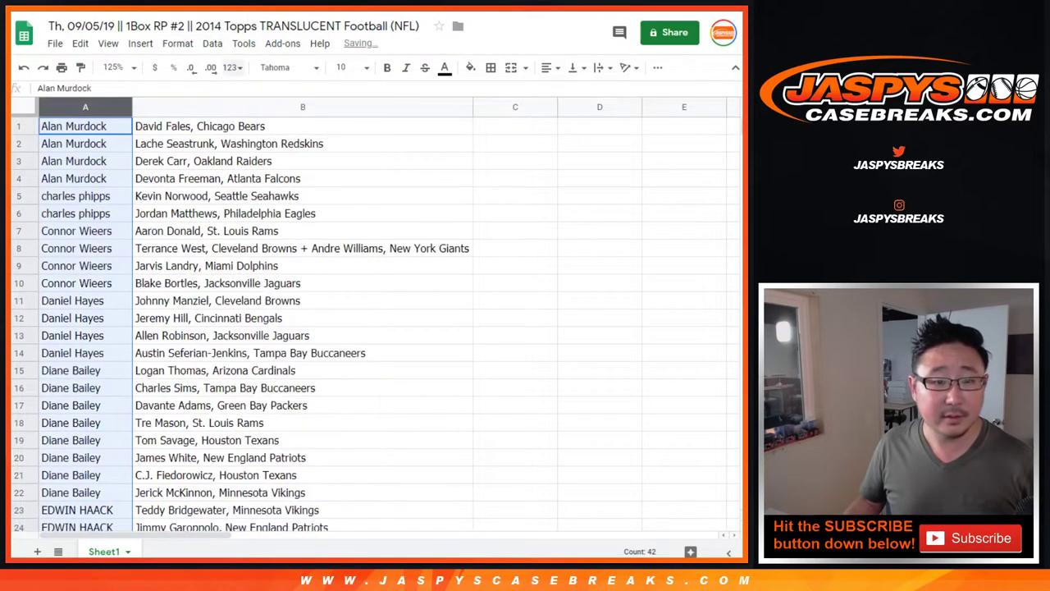
- Highlight each customer's block of player rows in turn, down through row 30
{"action": "left_click", "coordinate": [85, 126]}
{"action": "left_click", "coordinate": [303, 178], "text": "shift"}
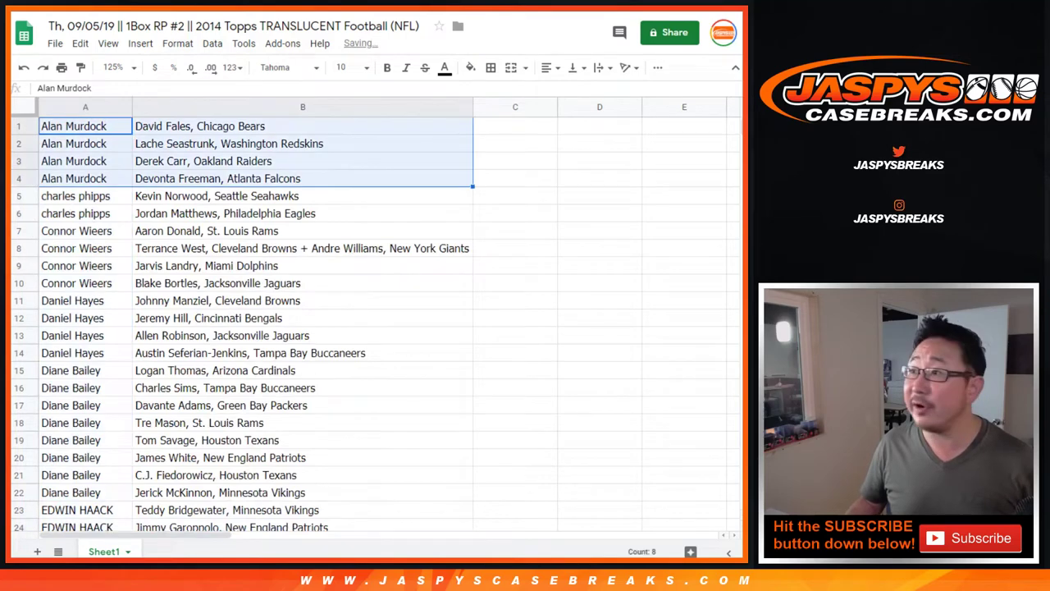
{"action": "left_click", "coordinate": [76, 195]}
{"action": "left_click", "coordinate": [303, 214], "text": "shift"}
{"action": "left_click", "coordinate": [76, 231]}
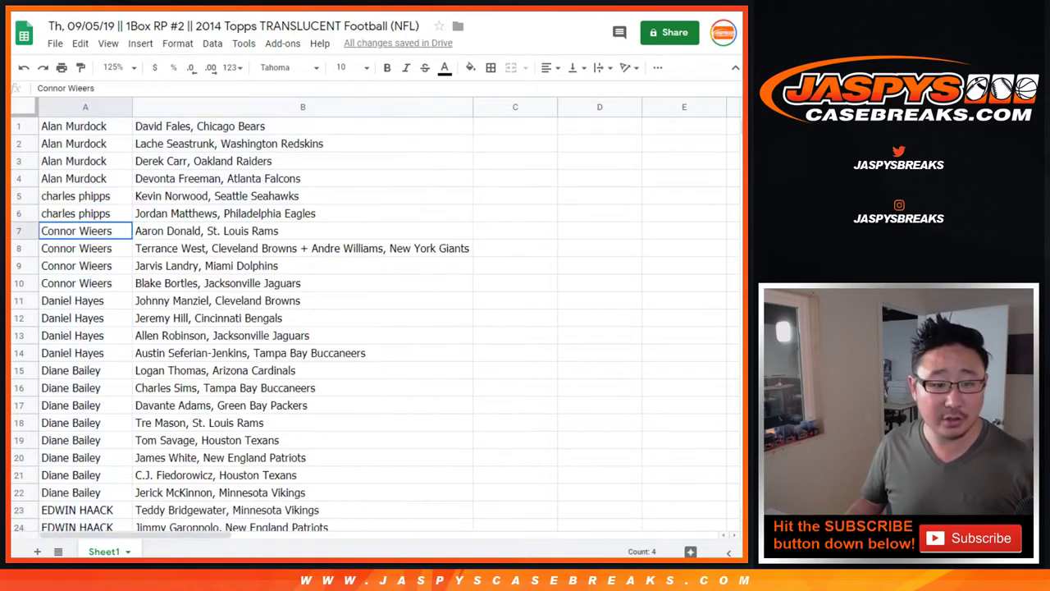
{"action": "left_click", "coordinate": [303, 283], "text": "shift"}
{"action": "scroll", "coordinate": [303, 284], "scroll_direction": "down", "scroll_amount": 1}
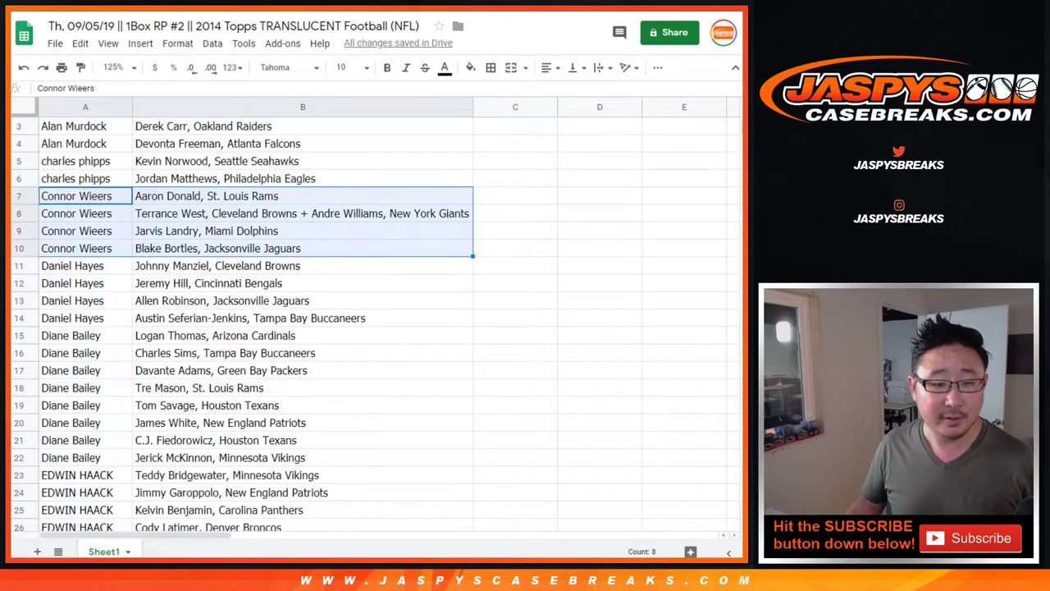
{"action": "left_click", "coordinate": [76, 247]}
{"action": "left_click", "coordinate": [72, 265]}
{"action": "left_click", "coordinate": [303, 317], "text": "shift"}
{"action": "scroll", "coordinate": [302, 317], "scroll_direction": "down", "scroll_amount": 3}
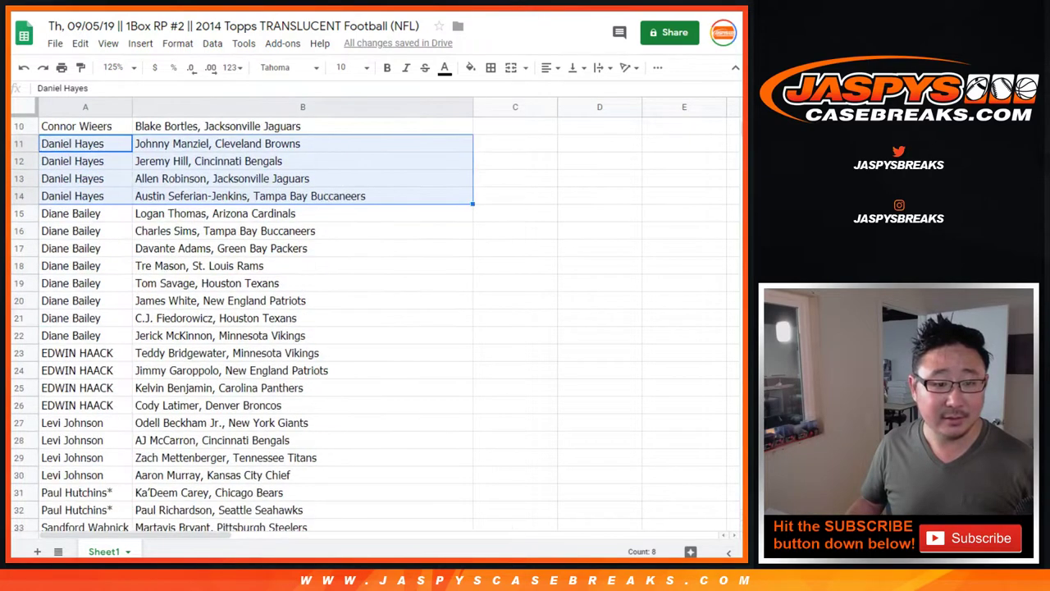
{"action": "left_click", "coordinate": [70, 213]}
{"action": "left_click", "coordinate": [303, 335], "text": "shift"}
{"action": "scroll", "coordinate": [303, 335], "scroll_direction": "down", "scroll_amount": 2}
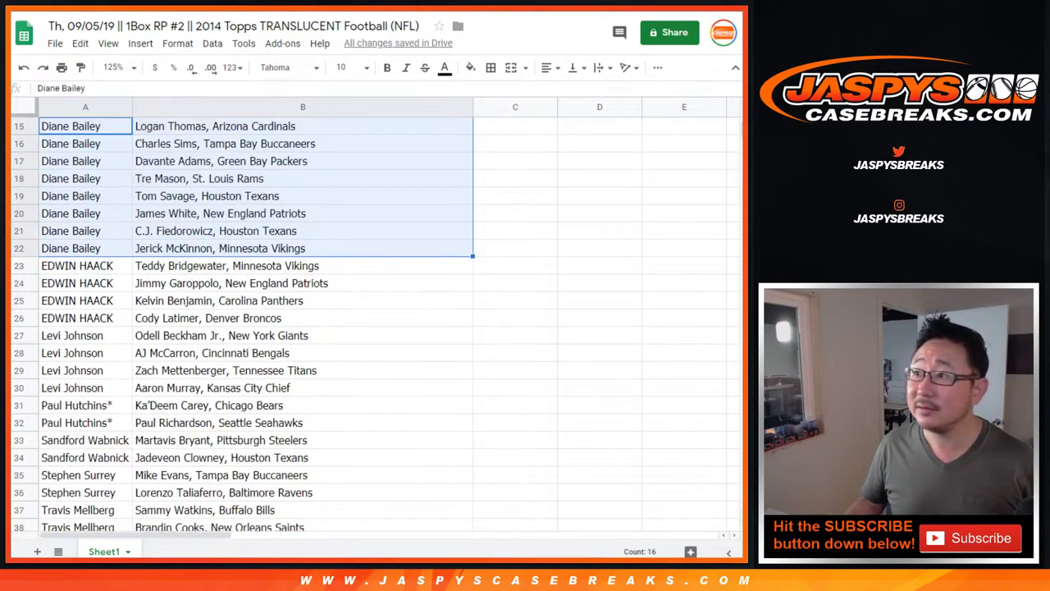
{"action": "left_click", "coordinate": [77, 265]}
{"action": "left_click", "coordinate": [303, 317], "text": "shift"}
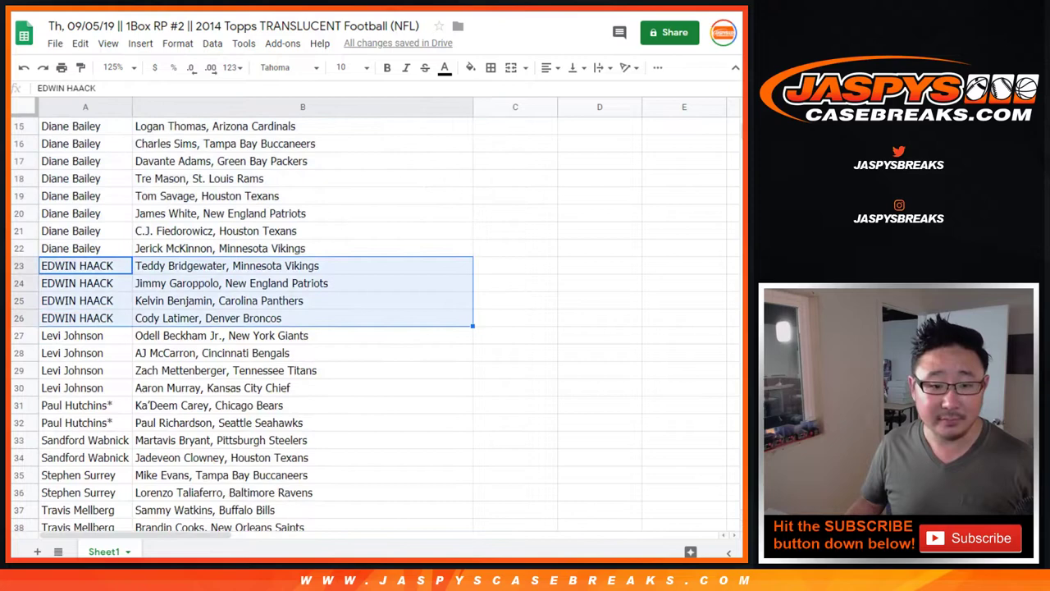
{"action": "left_click", "coordinate": [72, 335]}
{"action": "left_click", "coordinate": [303, 388], "text": "shift"}
{"action": "scroll", "coordinate": [303, 328], "scroll_direction": "down", "scroll_amount": 5}
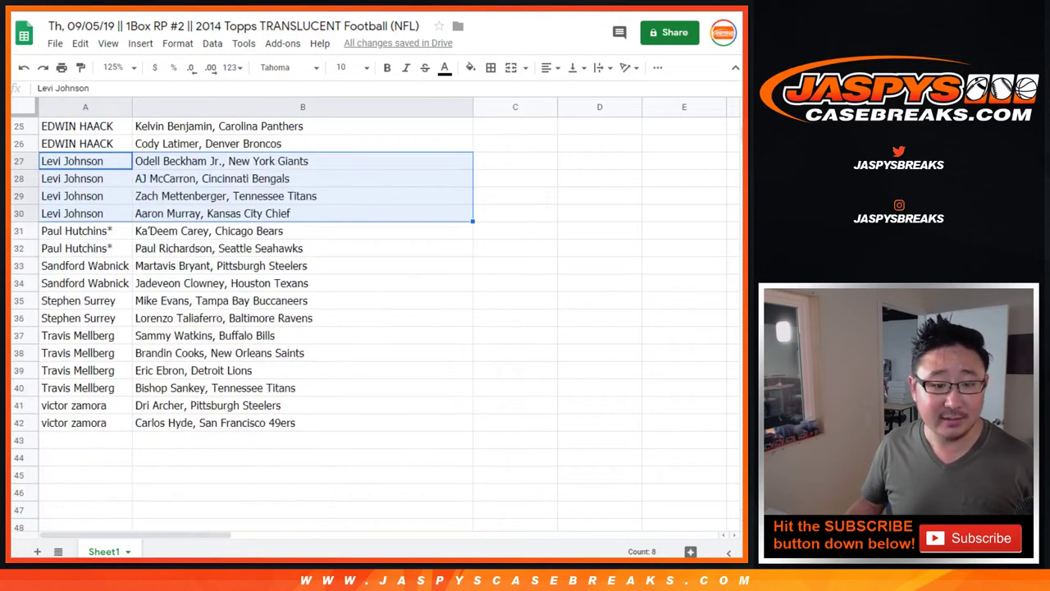
- Highlight the remaining customer blocks: rows 31–32, 33–34, 35–36, 37–40 and 41–42
{"action": "left_click", "coordinate": [73, 231]}
{"action": "left_click", "coordinate": [303, 248], "text": "shift"}
{"action": "left_click", "coordinate": [76, 265]}
{"action": "left_click", "coordinate": [303, 284], "text": "shift"}
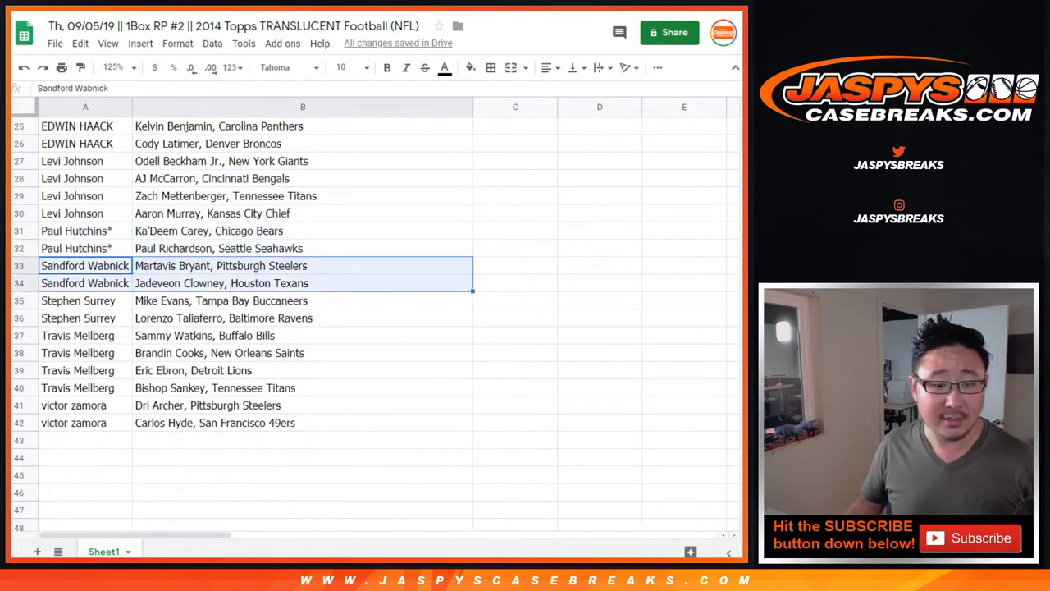
{"action": "left_click", "coordinate": [78, 300]}
{"action": "left_click", "coordinate": [303, 318], "text": "shift"}
{"action": "left_click", "coordinate": [77, 334]}
{"action": "left_click", "coordinate": [303, 388], "text": "shift"}
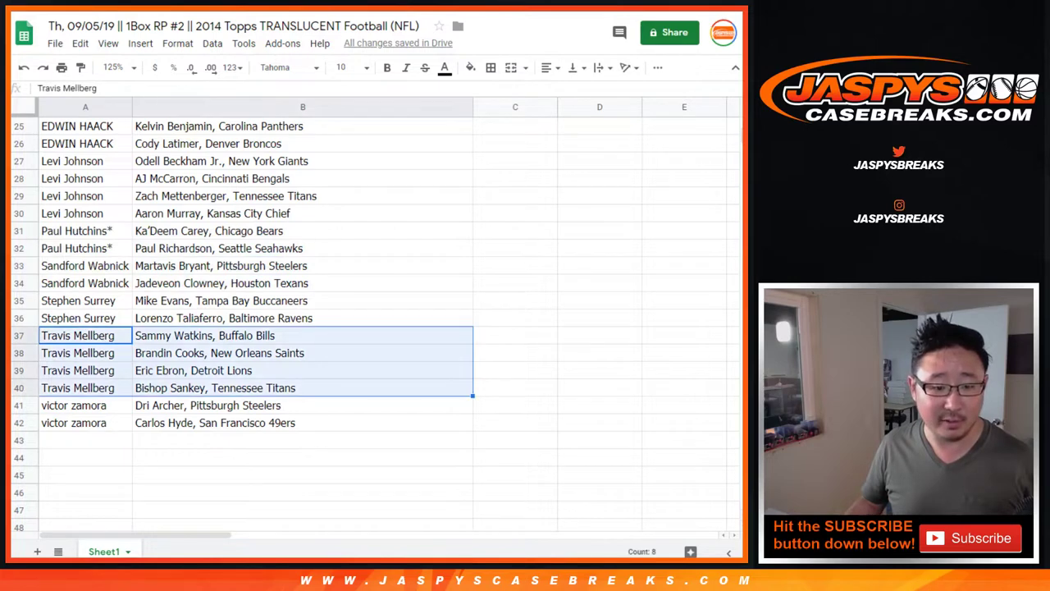
{"action": "left_click", "coordinate": [74, 405]}
{"action": "left_click", "coordinate": [302, 422], "text": "shift"}
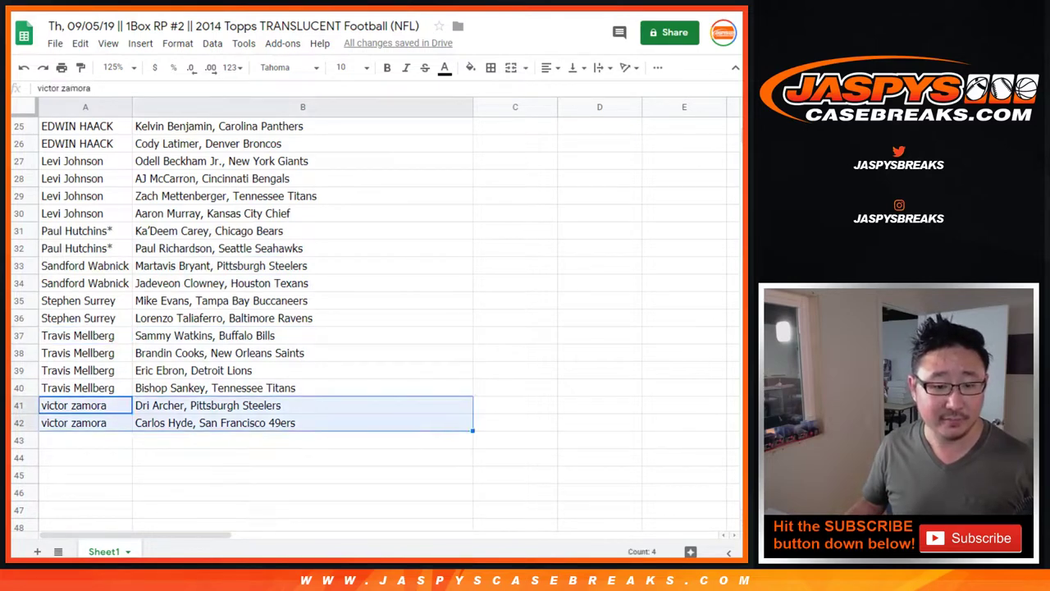
{"action": "scroll", "coordinate": [303, 328], "scroll_direction": "up", "scroll_amount": 10}
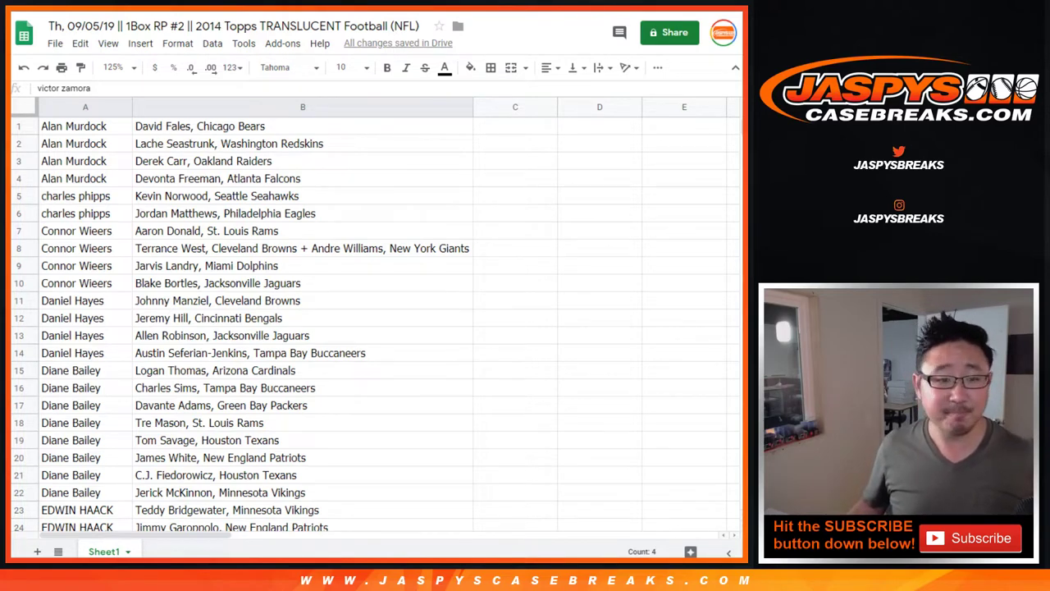
{"action": "scroll", "coordinate": [369, 320], "scroll_direction": "down", "scroll_amount": 5}
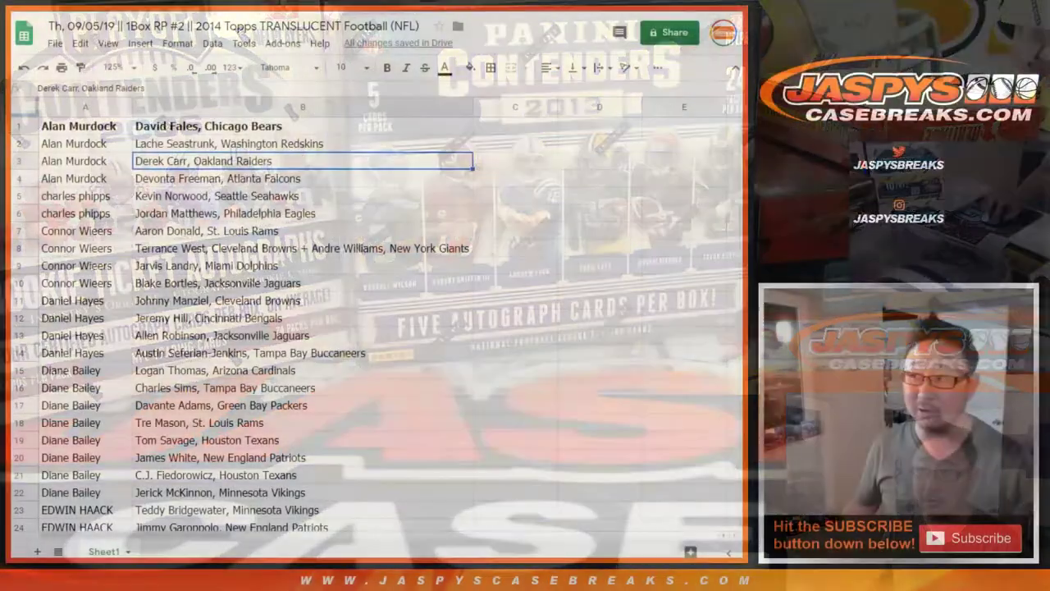
- Copy the customer names A1:A42 into the List Randomizer entry field
{"action": "key", "text": "ctrl+shift+Down"}
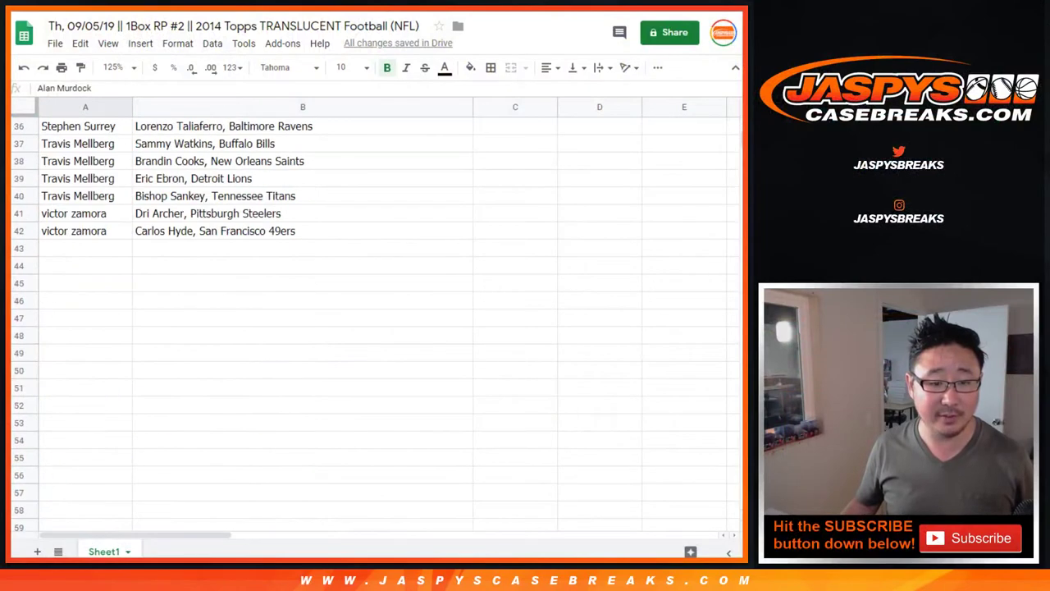
{"action": "key", "text": "ctrl+c"}
{"action": "key", "text": "alt+Tab"}
{"action": "key", "text": "ctrl+v"}
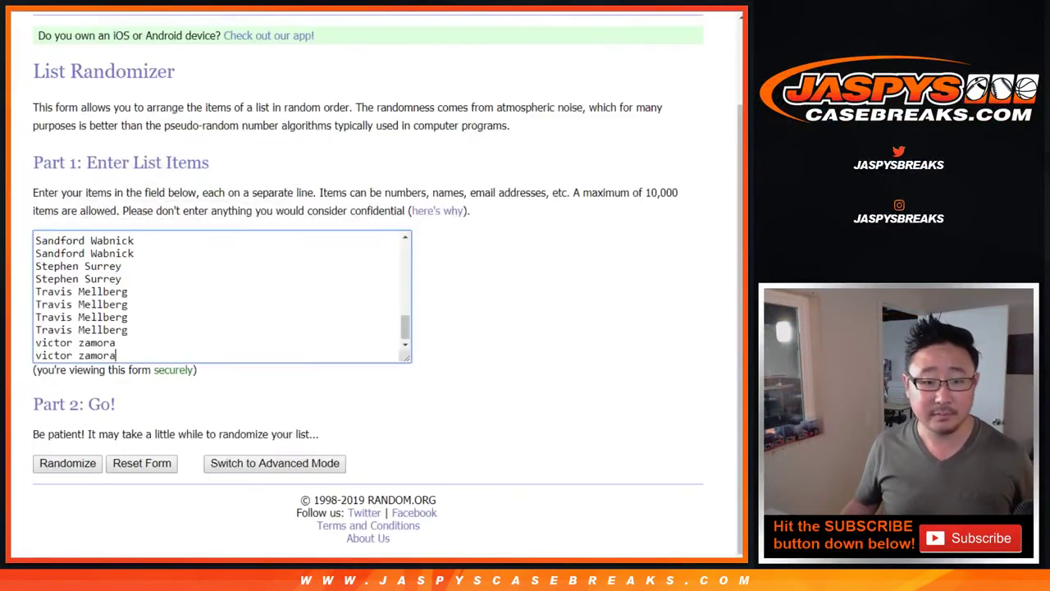
- Roll the two virtual dice on the Dice Roller page
{"action": "key", "text": "ctrl+Tab"}
{"action": "left_click", "coordinate": [68, 285]}
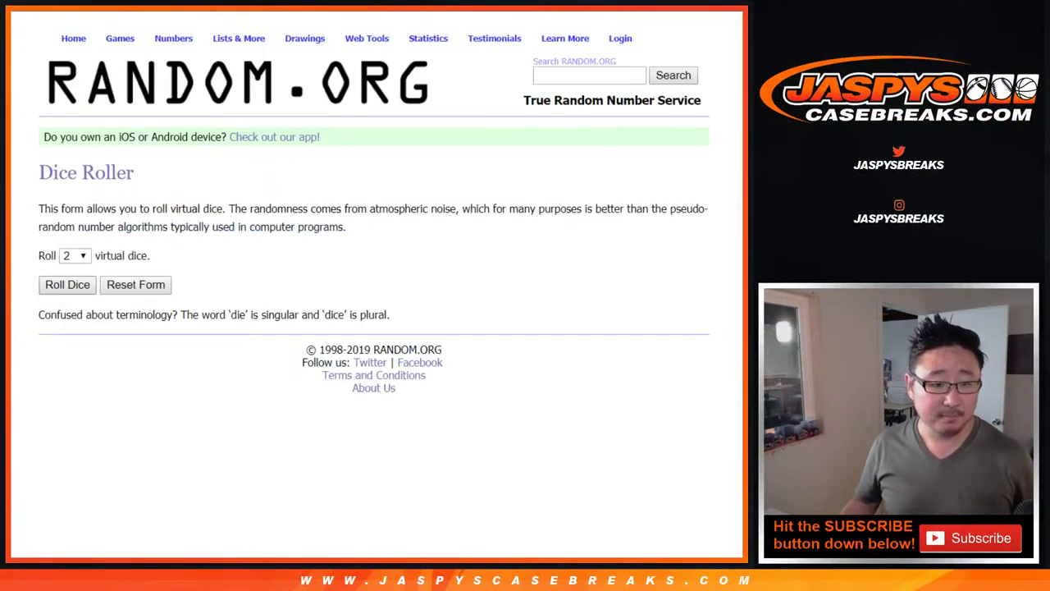
{"action": "key", "text": "ctrl+shift+Tab"}
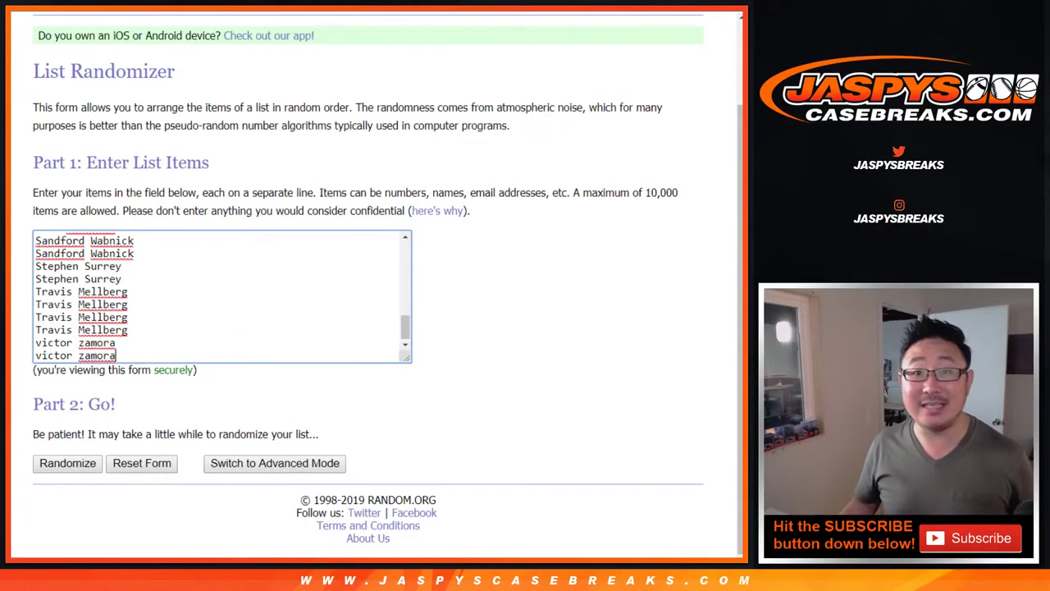
- Randomize the pasted customer list until the counter reads 7 times, highlighting the count
{"action": "key", "text": "Tab"}
{"action": "key", "text": "Return"}
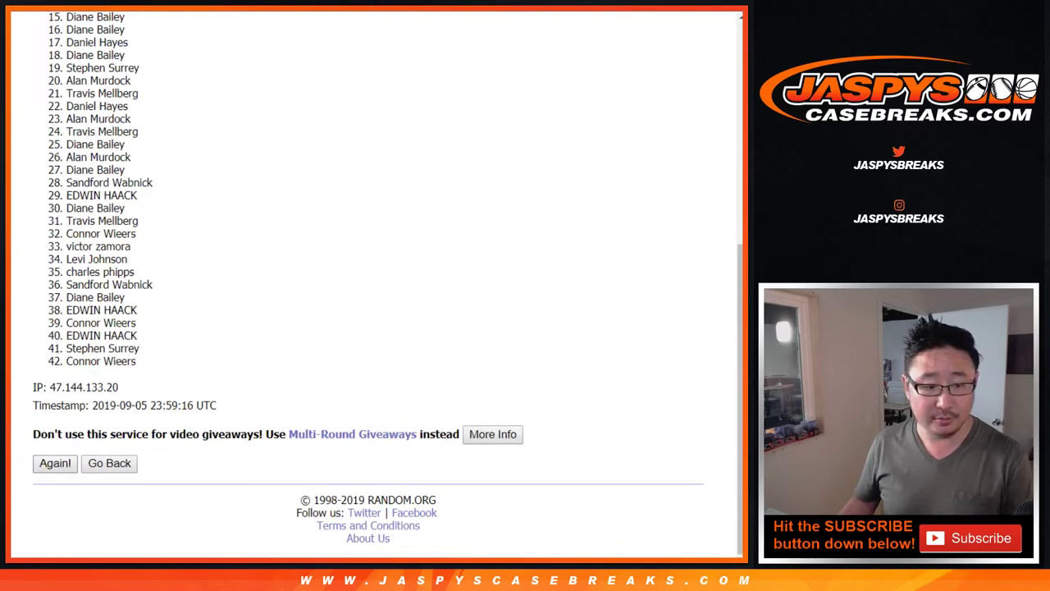
{"action": "key", "text": "Return"}
{"action": "key", "text": "Return"}
{"action": "key", "text": "Return"}
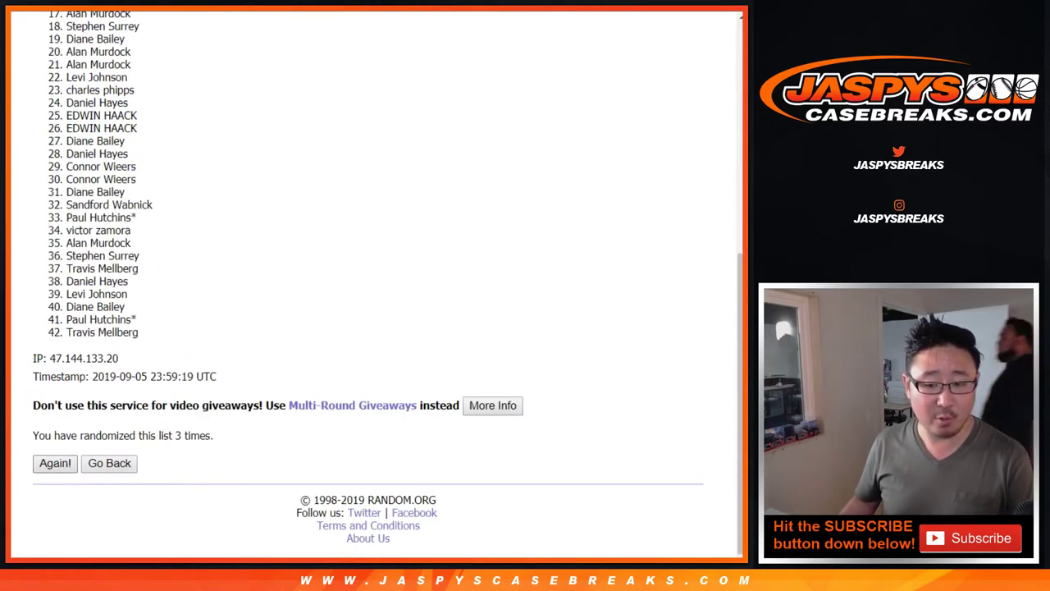
{"action": "key", "text": "Return"}
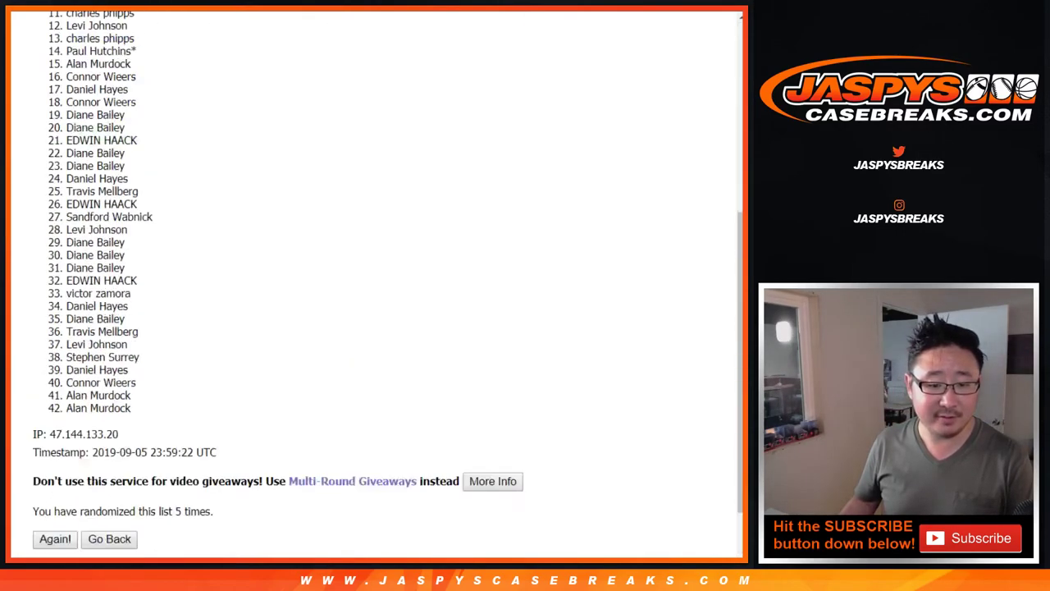
{"action": "key", "text": "Return"}
{"action": "key", "text": "Return"}
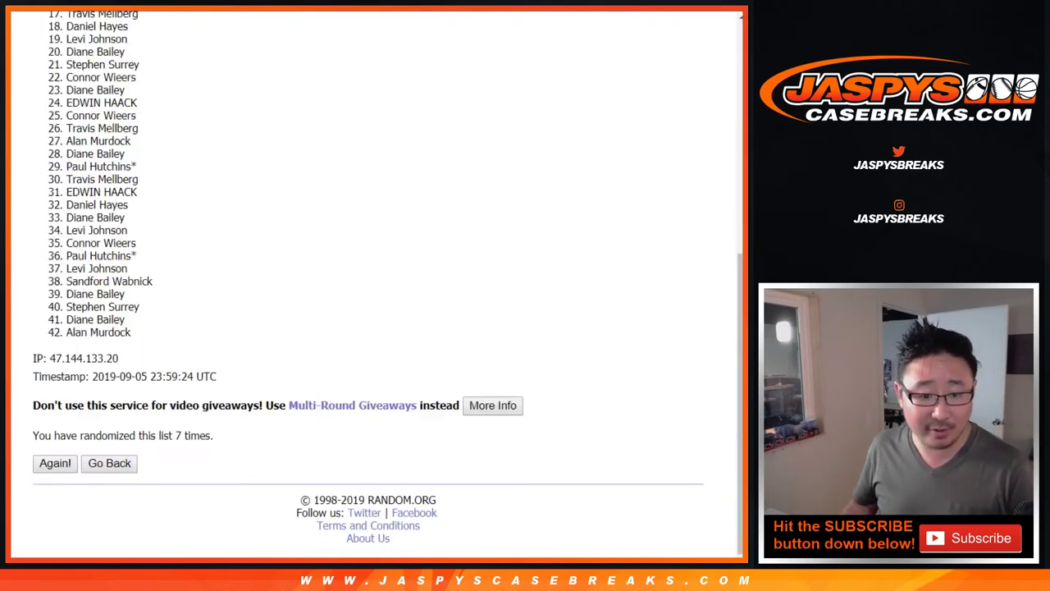
{"action": "left_click_drag", "start_coordinate": [175, 436], "coordinate": [213, 435]}
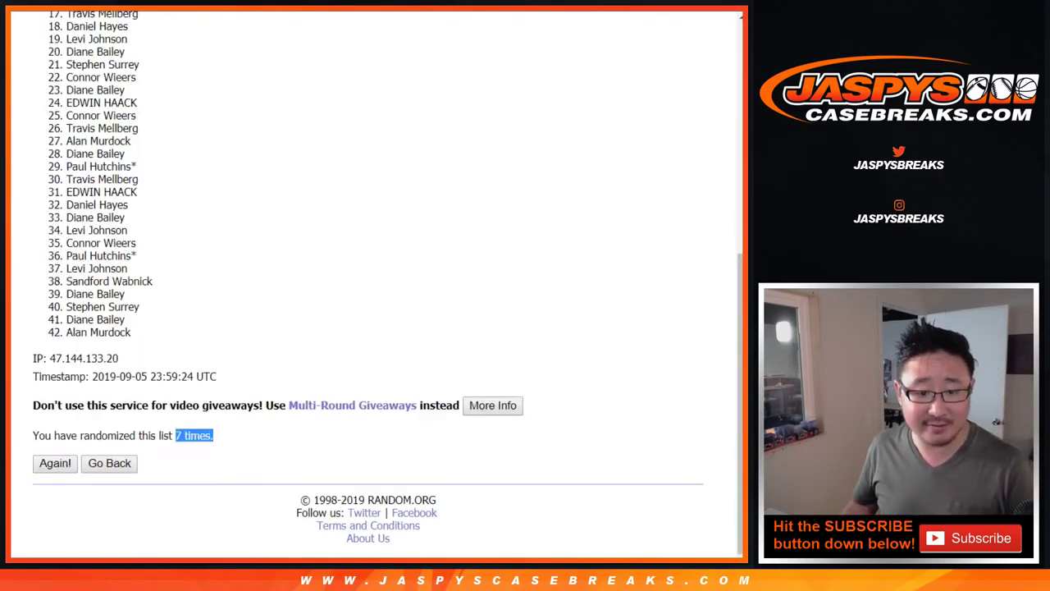
- Highlight the name at position 1 of the final shuffled list as the winner
{"action": "left_click", "coordinate": [194, 436]}
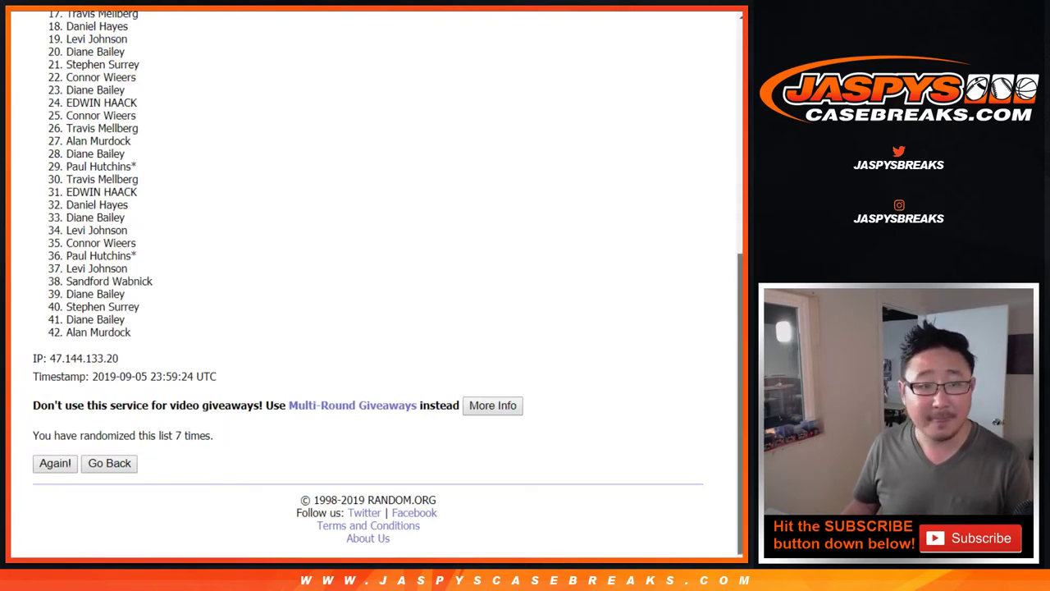
{"action": "scroll", "coordinate": [376, 282], "scroll_direction": "up", "scroll_amount": 1}
{"action": "scroll", "coordinate": [376, 283], "scroll_direction": "up", "scroll_amount": 2}
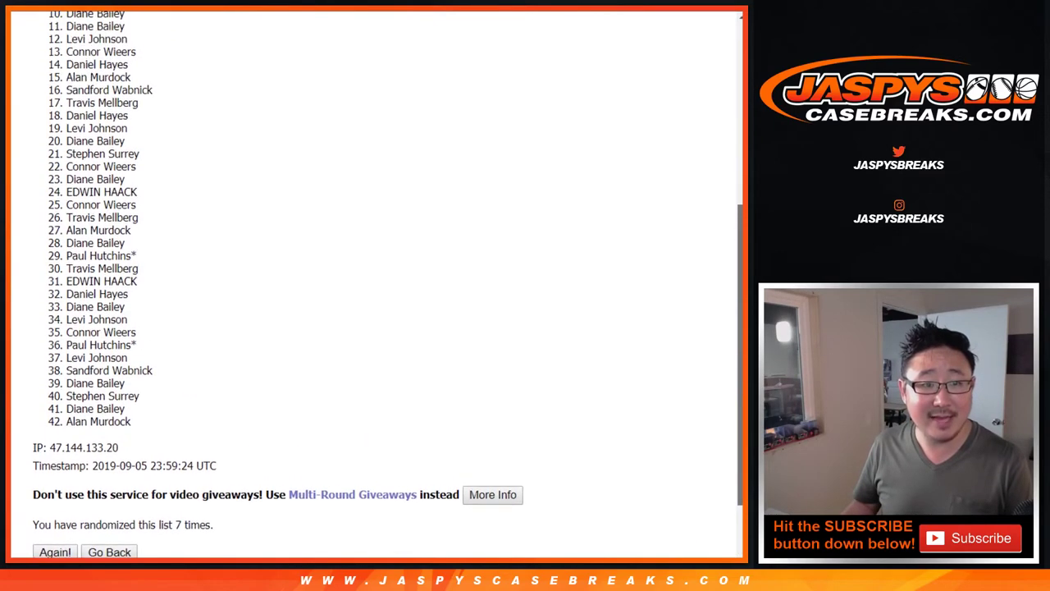
{"action": "scroll", "coordinate": [376, 282], "scroll_direction": "up", "scroll_amount": 1}
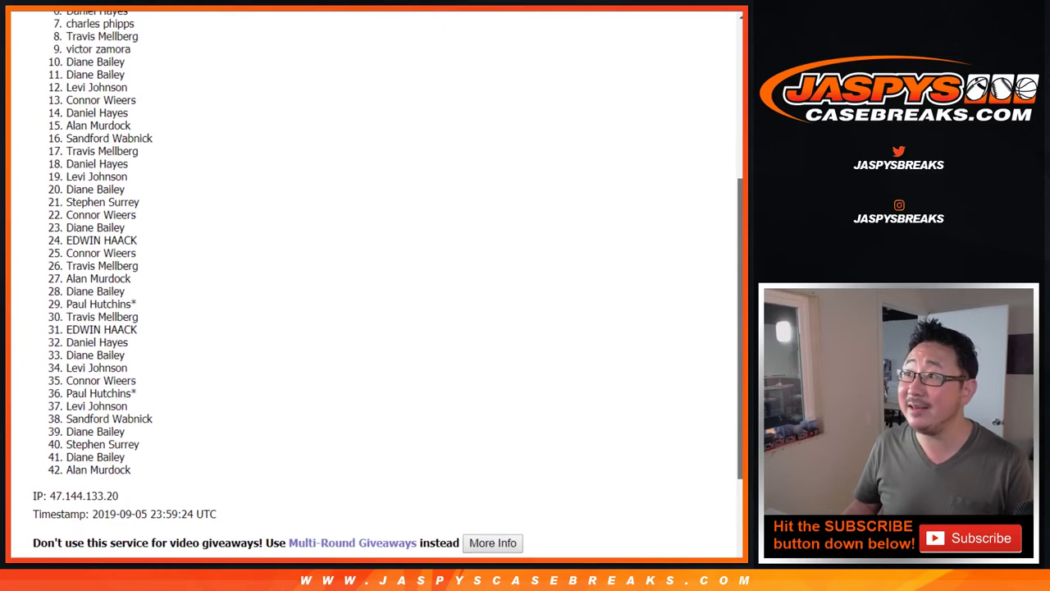
{"action": "scroll", "coordinate": [376, 282], "scroll_direction": "up", "scroll_amount": 1}
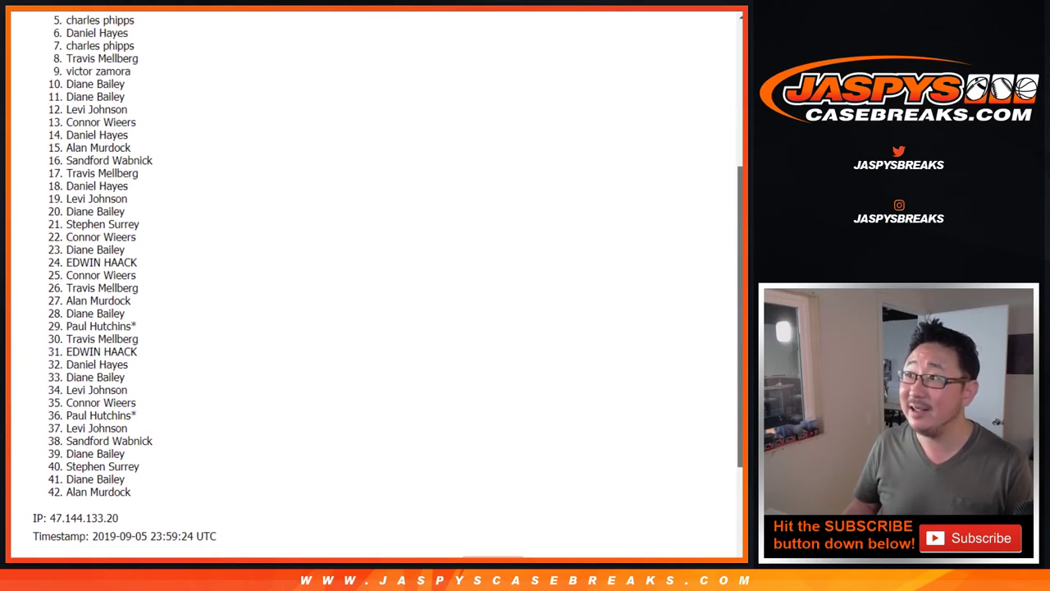
{"action": "scroll", "coordinate": [376, 283], "scroll_direction": "up", "scroll_amount": 2}
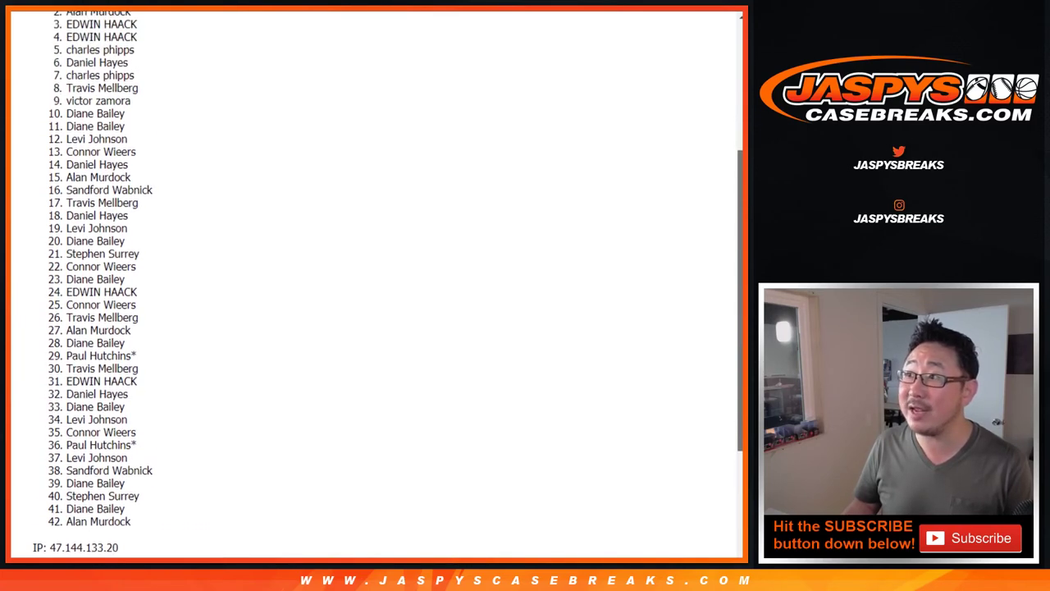
{"action": "scroll", "coordinate": [376, 282], "scroll_direction": "up", "scroll_amount": 5}
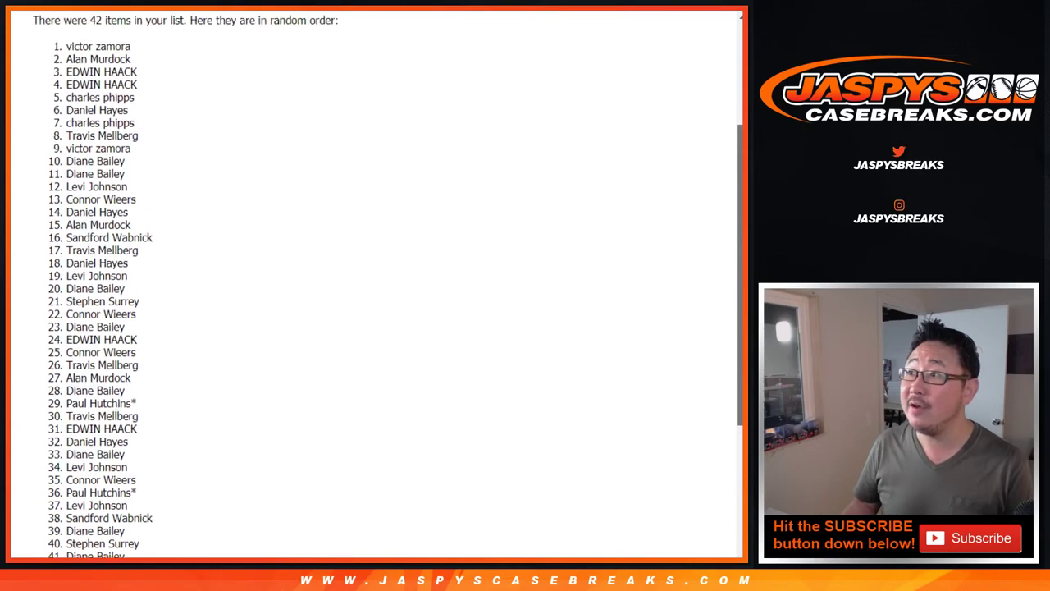
{"action": "scroll", "coordinate": [375, 282], "scroll_direction": "up", "scroll_amount": 2}
{"action": "left_click_drag", "start_coordinate": [65, 235], "coordinate": [131, 235]}
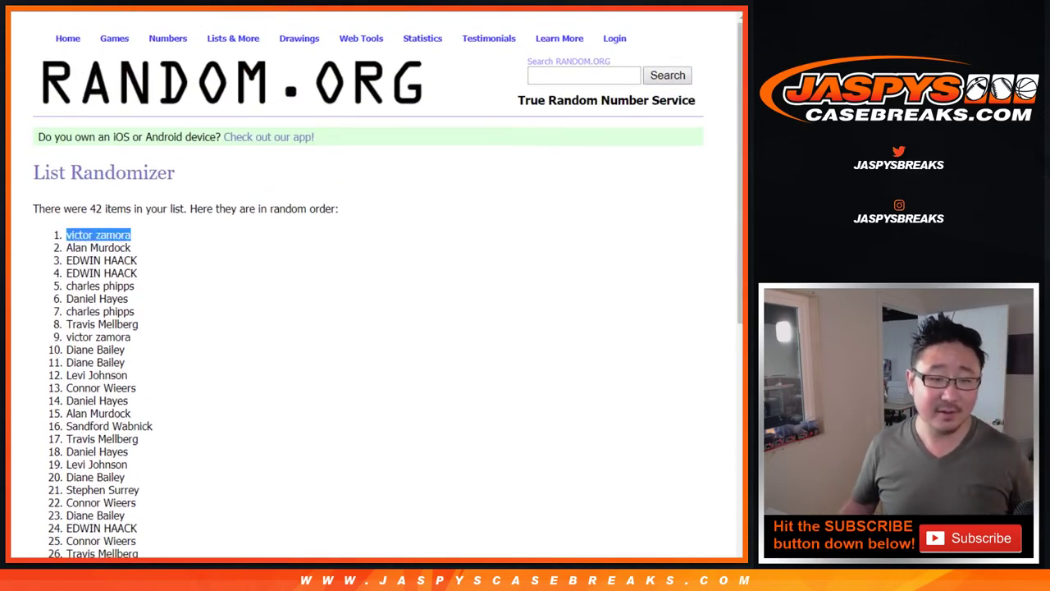